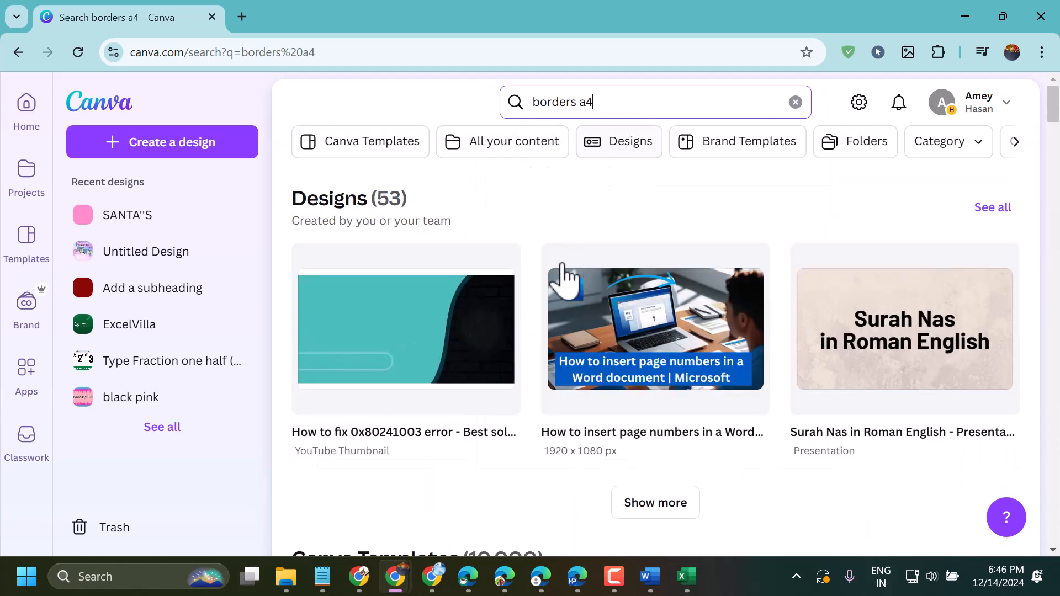
Pick the Blue Simple Aesthetic Page Border A4 Document template from the border results and open it for customising.
{"action": "scroll", "coordinate": [563, 282], "scroll_direction": "down", "scroll_amount": 7}
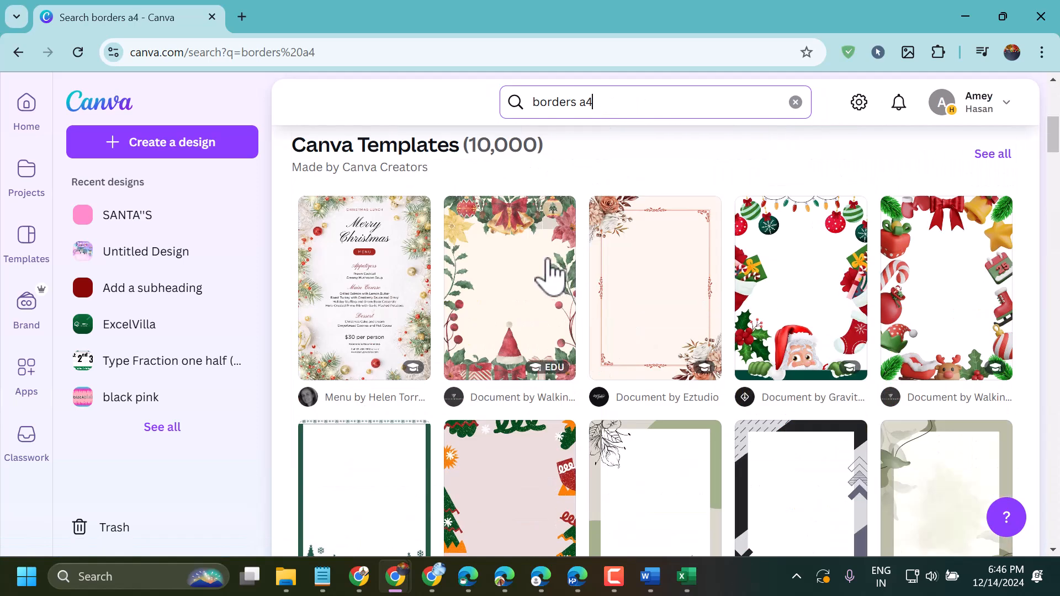
{"action": "scroll", "coordinate": [714, 345], "scroll_direction": "down", "scroll_amount": 6}
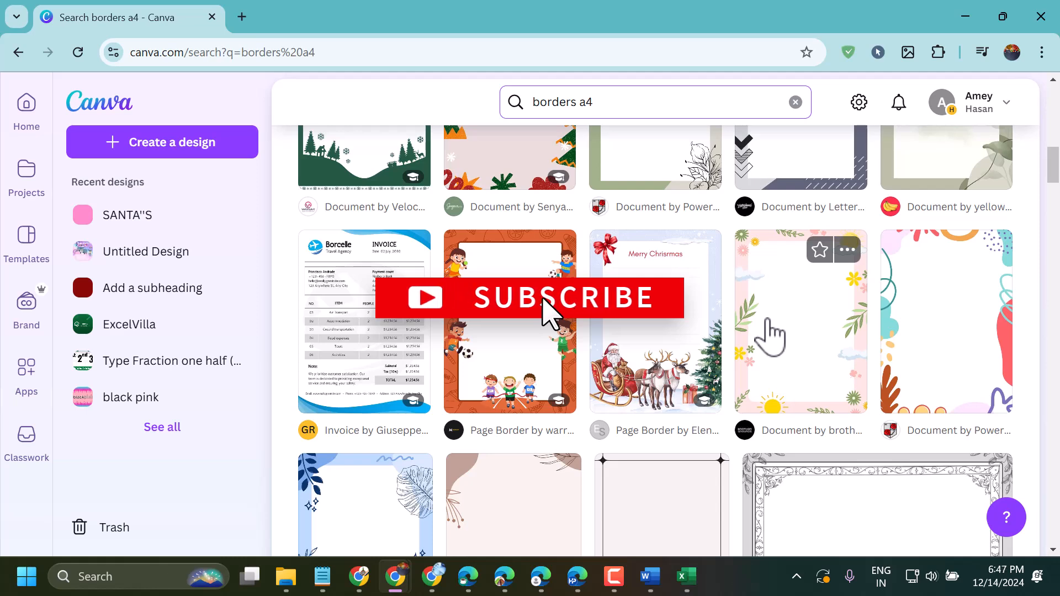
{"action": "scroll", "coordinate": [772, 335], "scroll_direction": "down", "scroll_amount": 5}
{"action": "scroll", "coordinate": [772, 335], "scroll_direction": "down", "scroll_amount": 1}
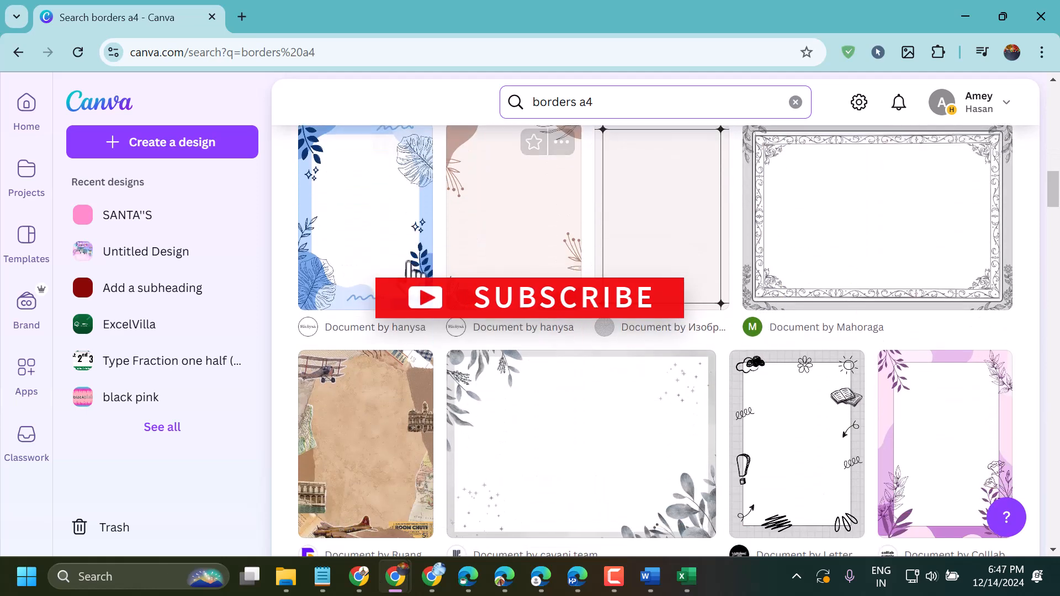
{"action": "left_click", "coordinate": [371, 263]}
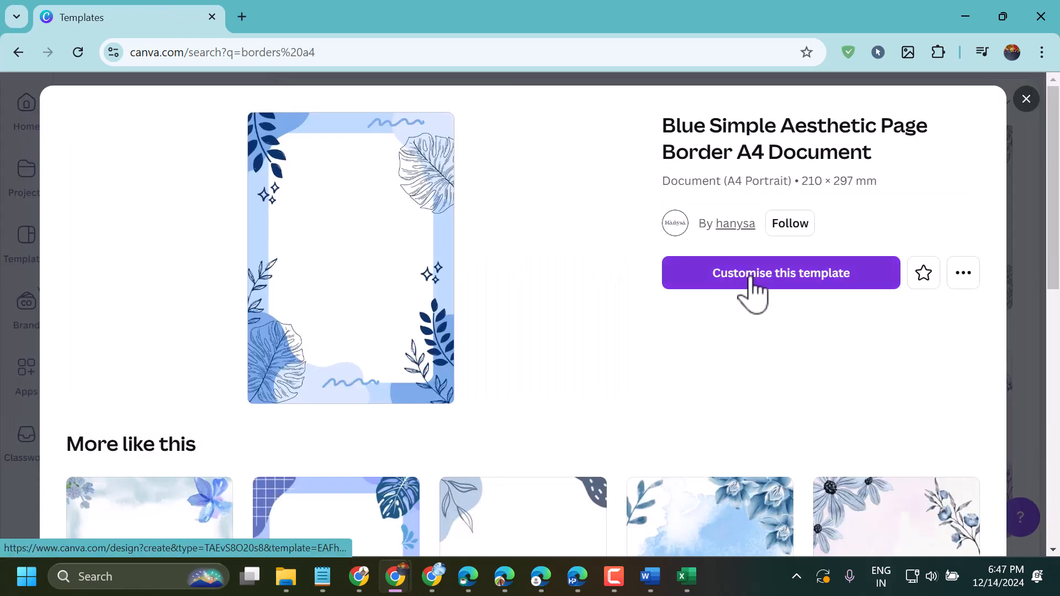
{"action": "left_click", "coordinate": [968, 280]}
{"action": "left_click", "coordinate": [771, 292]}
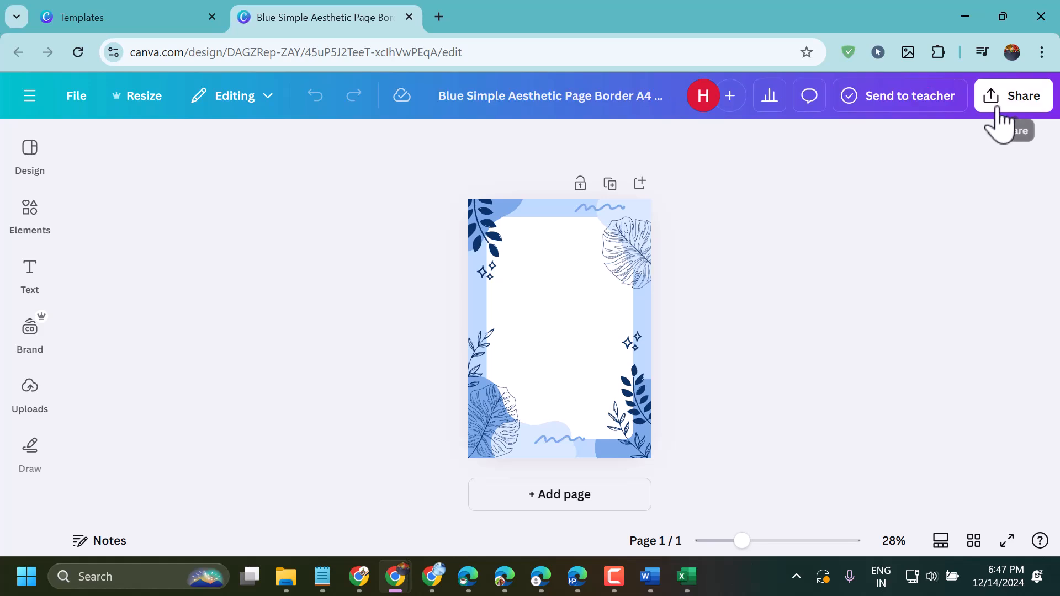
Download the blue border design as a PNG at size 1.
{"action": "left_click", "coordinate": [1023, 99]}
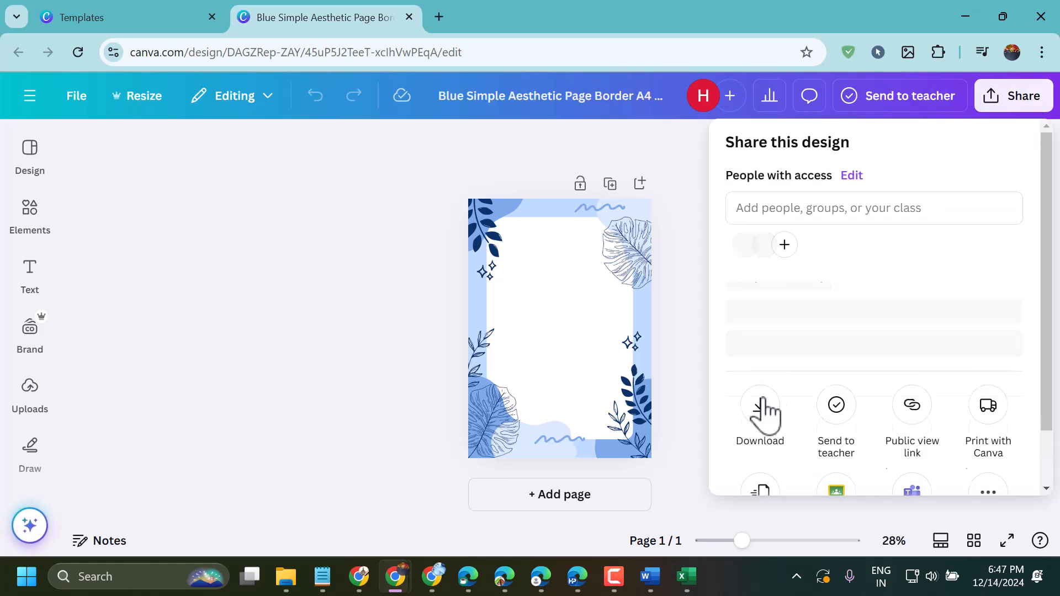
{"action": "left_click", "coordinate": [762, 430]}
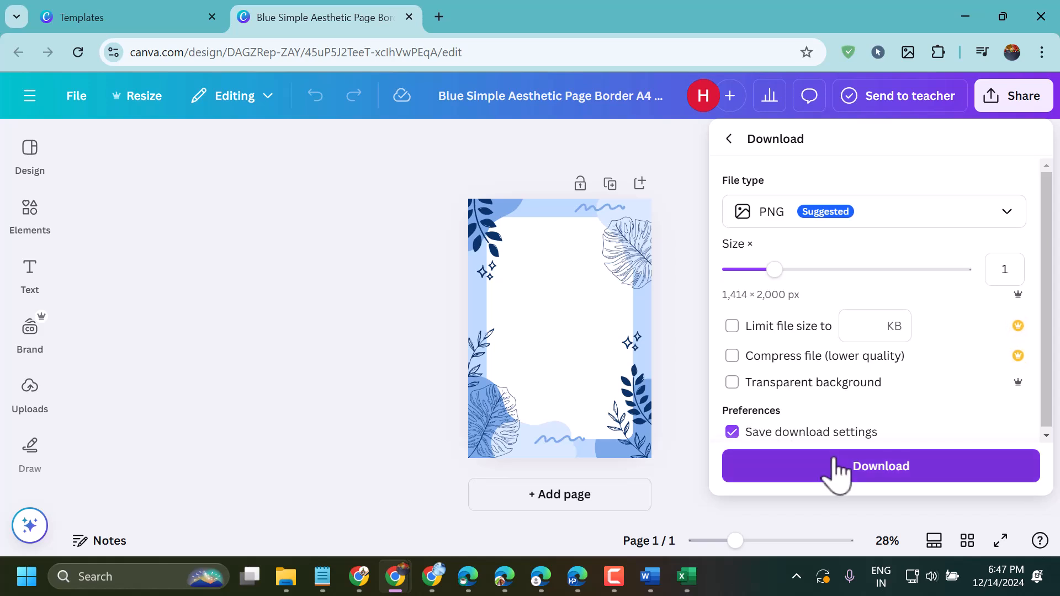
{"action": "left_click", "coordinate": [830, 471]}
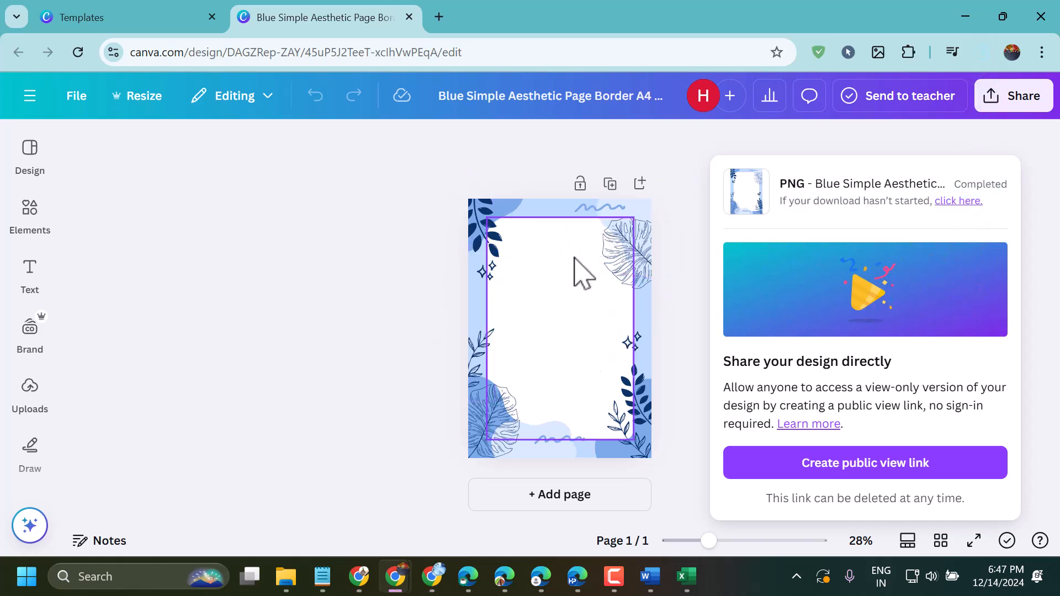
Switch to the Word document and open the first page header for editing, placing the cursor before its title.
{"action": "left_click", "coordinate": [651, 577]}
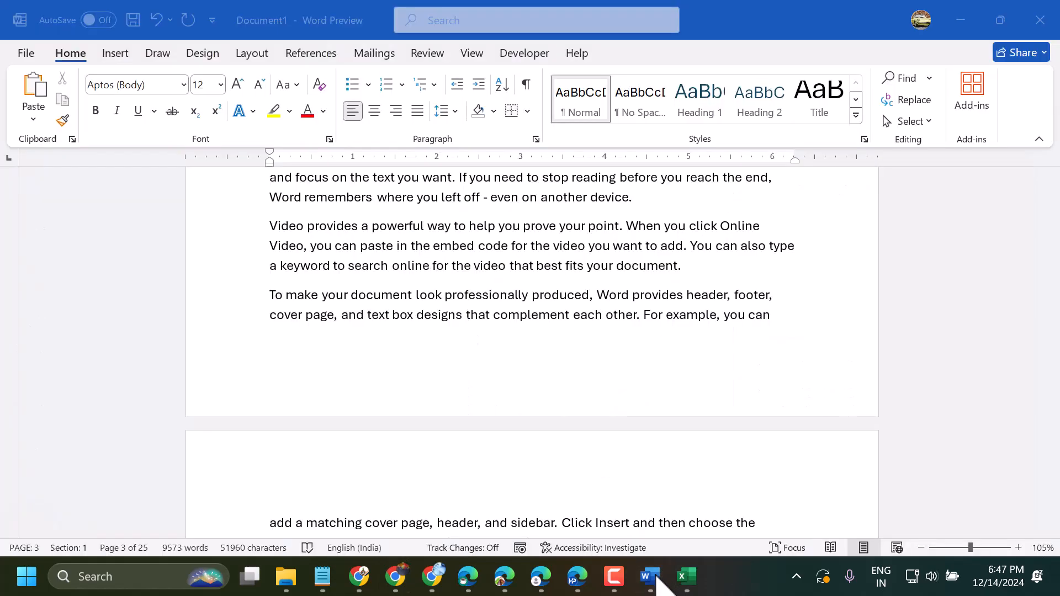
{"action": "scroll", "coordinate": [573, 246], "scroll_direction": "up", "scroll_amount": 15}
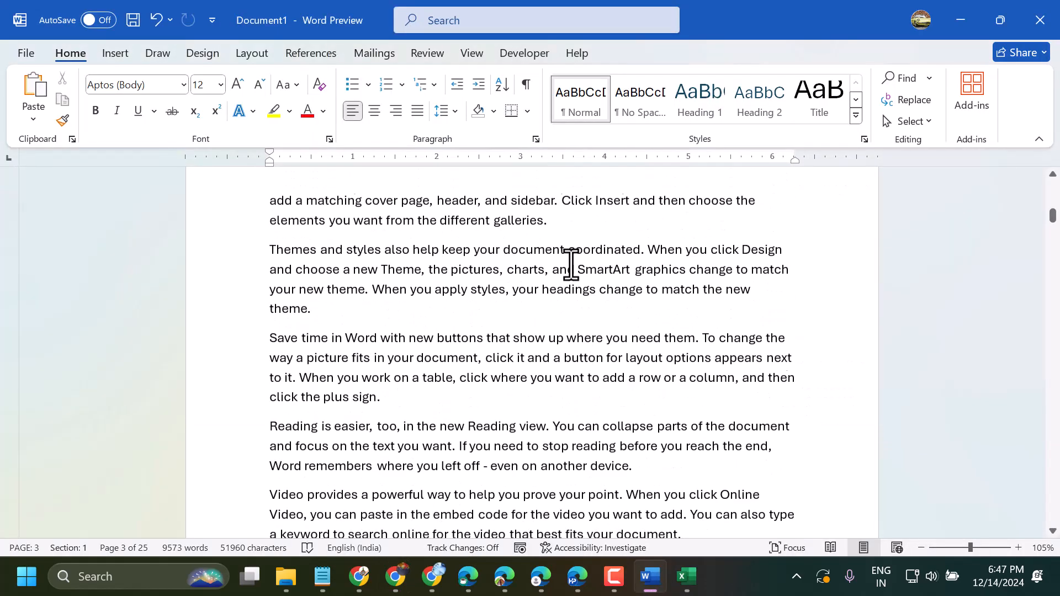
{"action": "scroll", "coordinate": [571, 265], "scroll_direction": "up", "scroll_amount": 20}
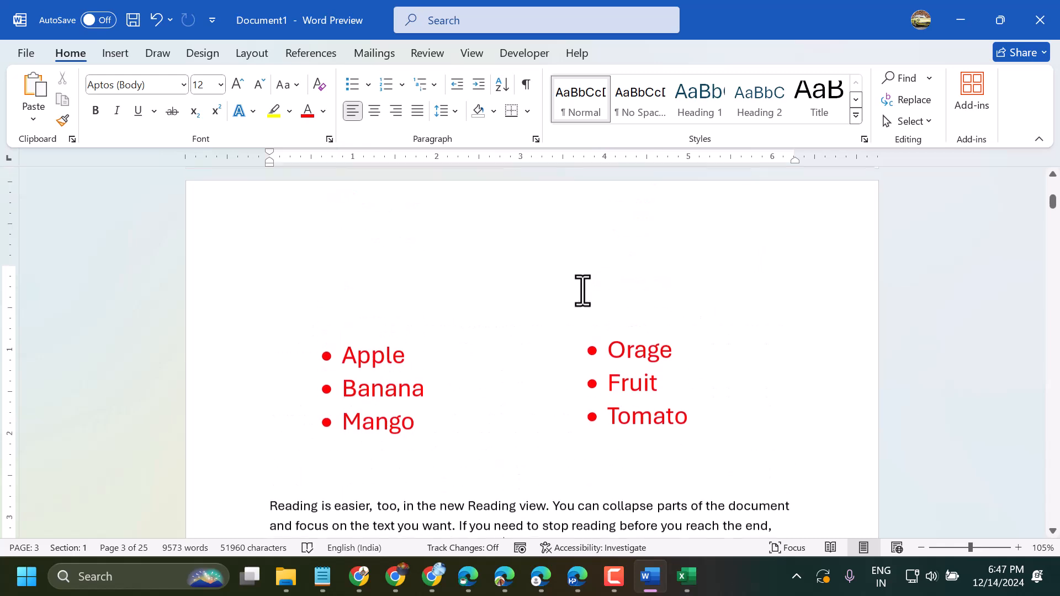
{"action": "scroll", "coordinate": [578, 289], "scroll_direction": "up", "scroll_amount": 5}
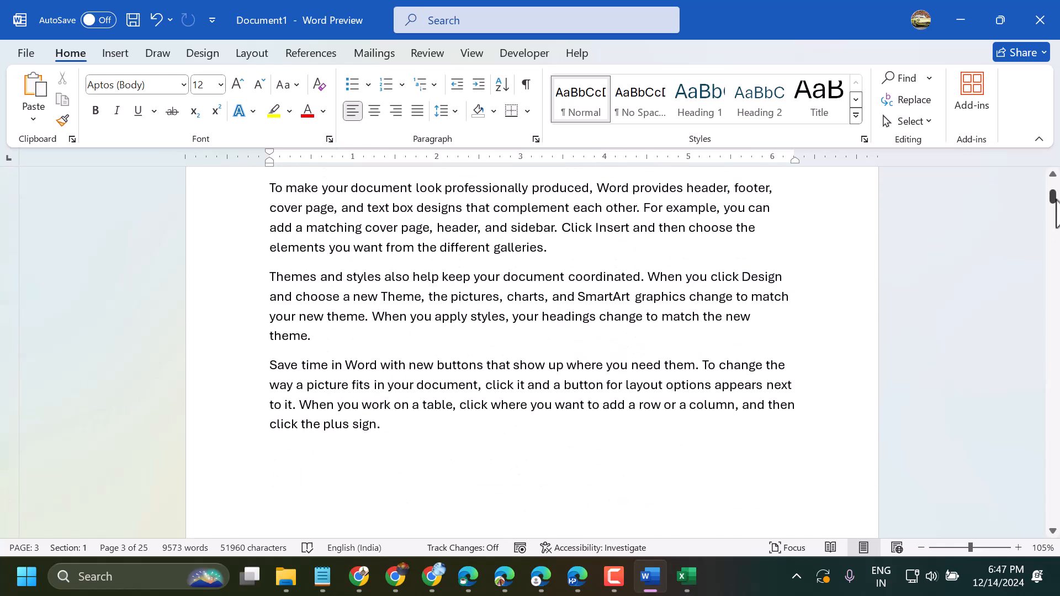
{"action": "left_click_drag", "start_coordinate": [1053, 208], "coordinate": [1053, 184]}
{"action": "double_click", "coordinate": [400, 222]}
{"action": "triple_click", "coordinate": [400, 222]}
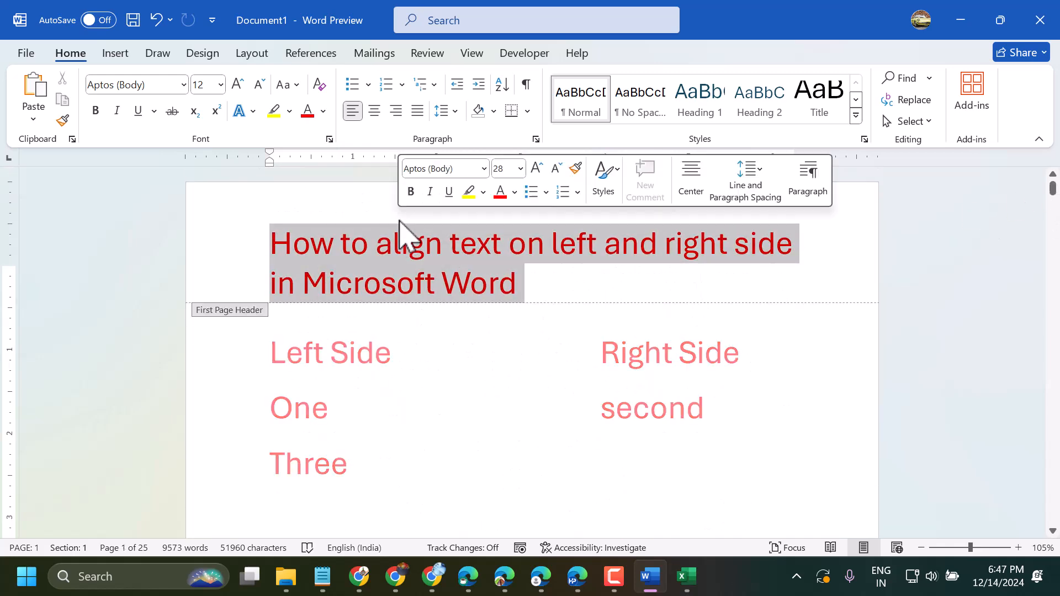
{"action": "left_click", "coordinate": [275, 226]}
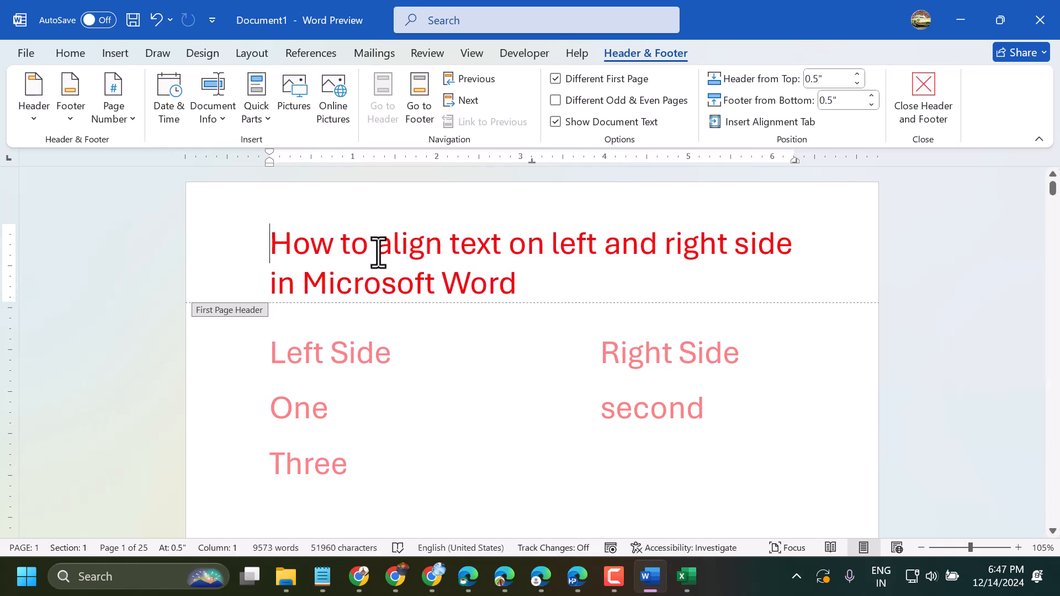
Insert the downloaded picture Blue Simple Aesthetic Page Border A4 Document from the Downloads folder into the header.
{"action": "left_click", "coordinate": [114, 54]}
{"action": "left_click", "coordinate": [182, 105]}
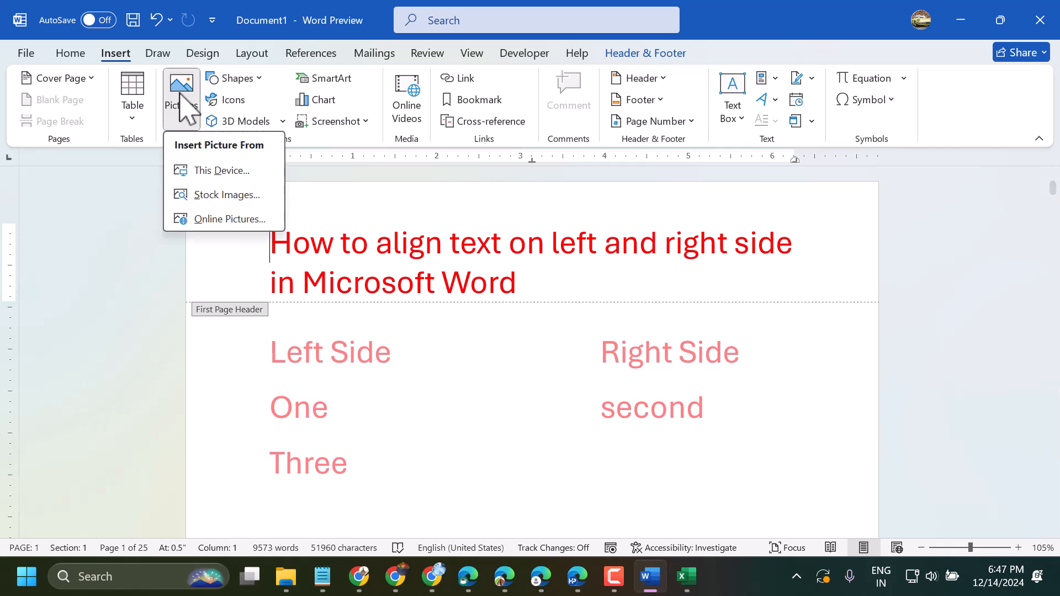
{"action": "left_click", "coordinate": [205, 171]}
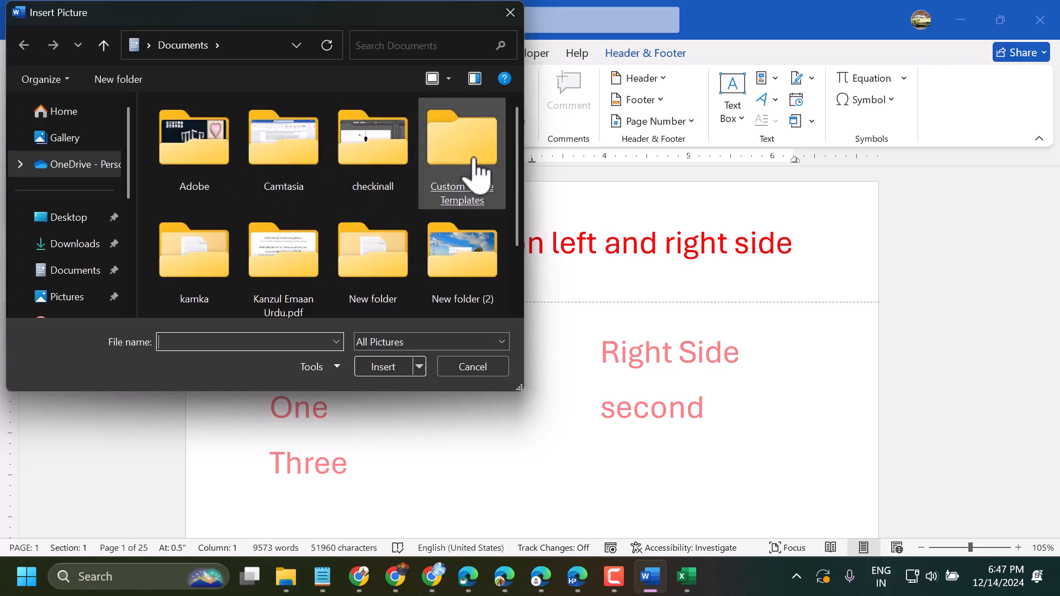
{"action": "left_click", "coordinate": [74, 245]}
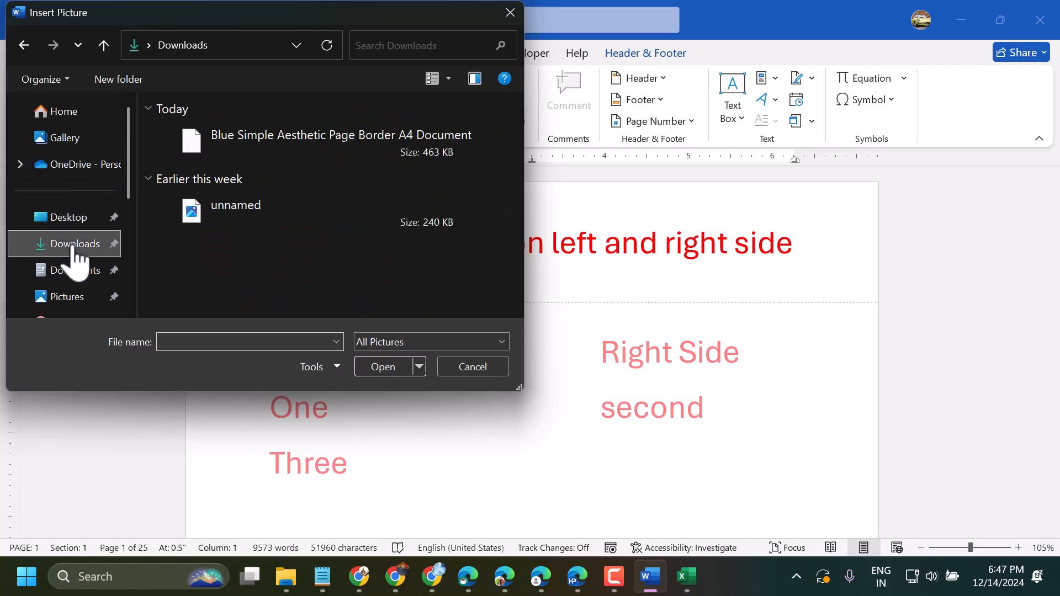
{"action": "double_click", "coordinate": [278, 148]}
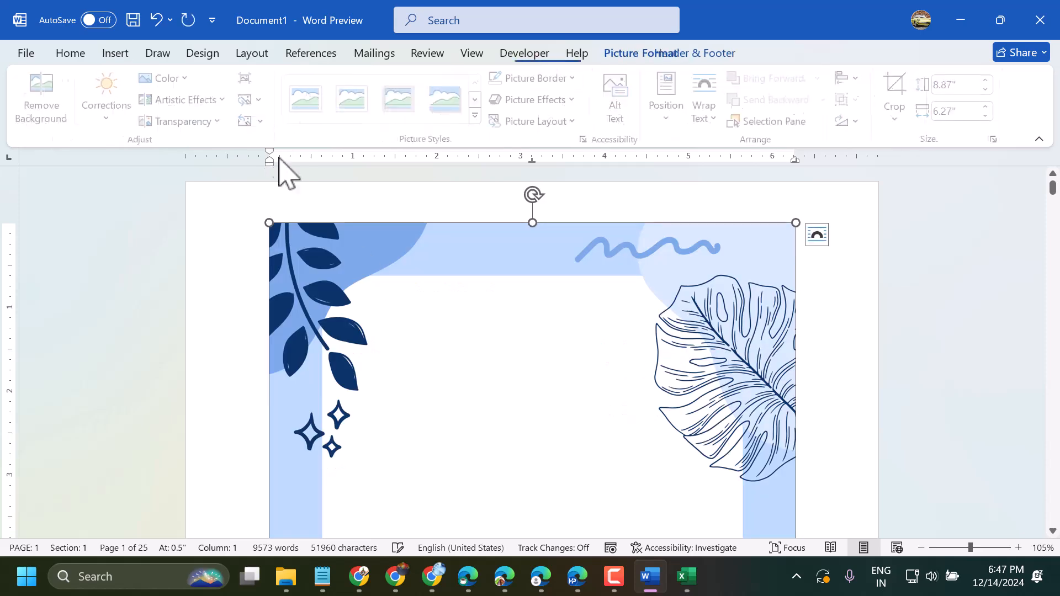
Enlarge the border picture beyond the margins to about 9.33" high and 8.63" wide.
{"action": "left_click_drag", "start_coordinate": [282, 235], "coordinate": [322, 268]}
{"action": "scroll", "coordinate": [355, 367], "scroll_direction": "down", "scroll_amount": 3}
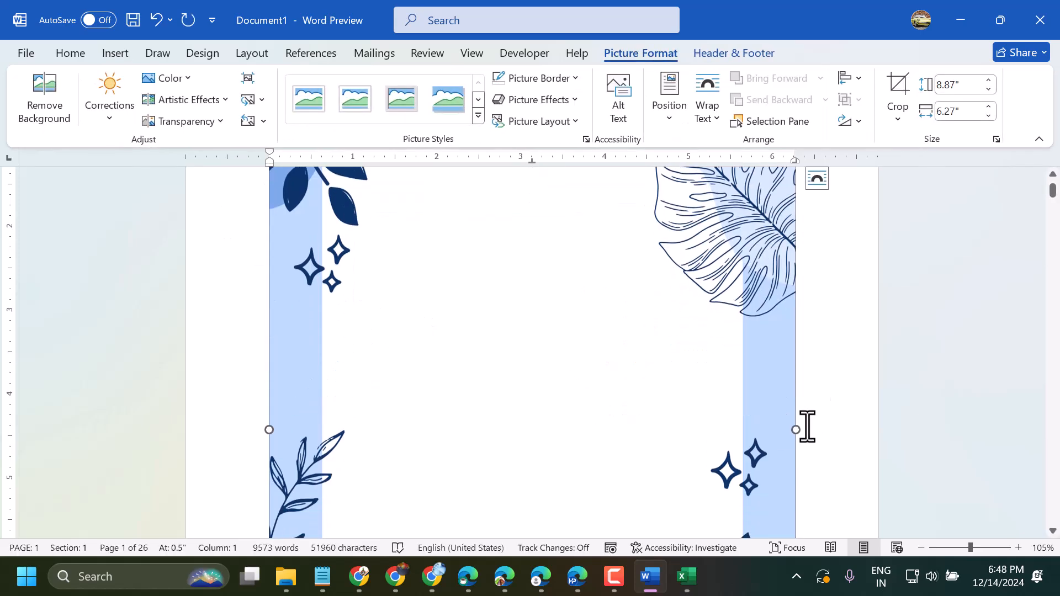
{"action": "left_click_drag", "start_coordinate": [796, 430], "coordinate": [876, 431]}
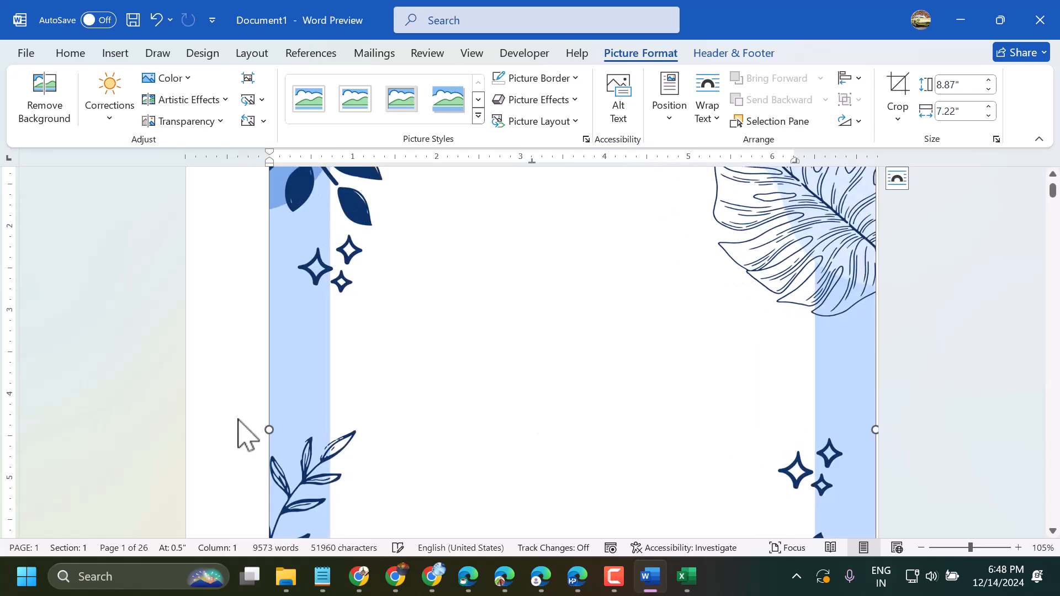
{"action": "left_click_drag", "start_coordinate": [269, 431], "coordinate": [184, 416]}
{"action": "scroll", "coordinate": [387, 379], "scroll_direction": "up", "scroll_amount": 5}
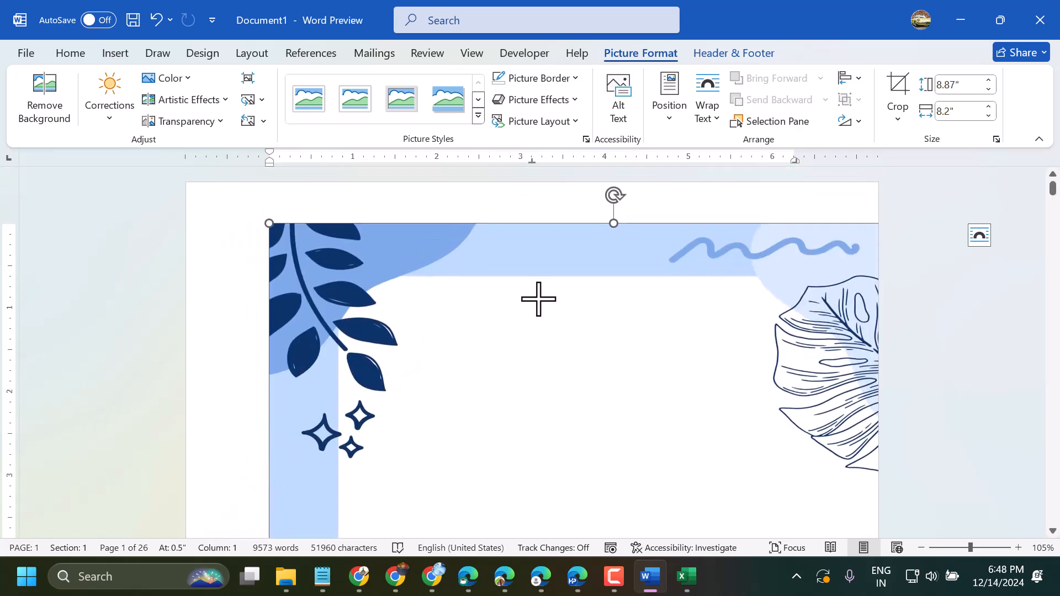
{"action": "left_click_drag", "start_coordinate": [271, 225], "coordinate": [233, 266]}
{"action": "left_click_drag", "start_coordinate": [378, 319], "coordinate": [307, 288]}
Set the picture's text wrapping to In Front of Text and move it to the page's upper-left corner.
{"action": "right_click", "coordinate": [307, 287]}
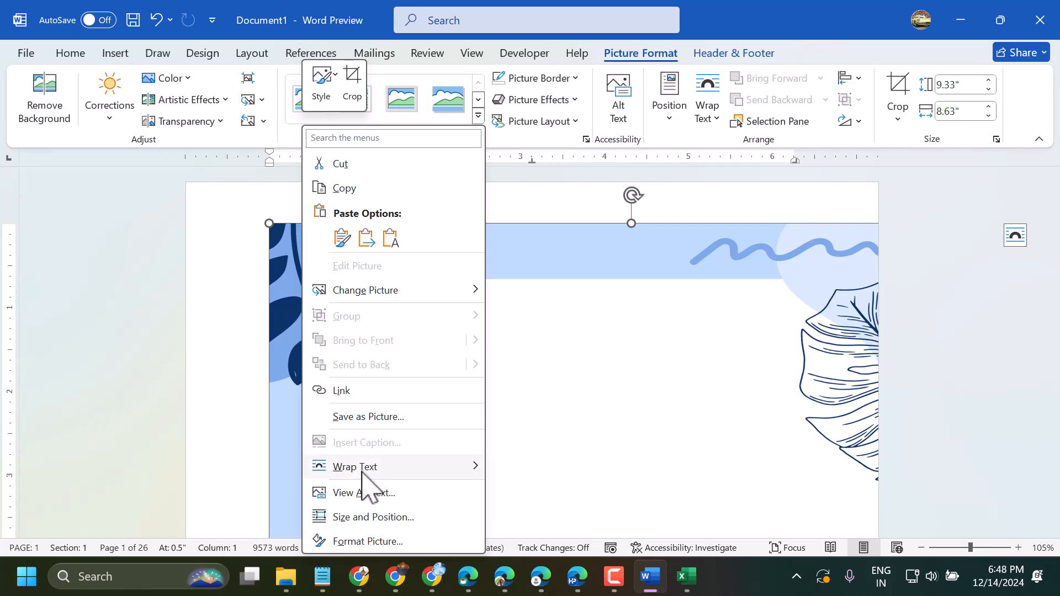
{"action": "mouse_move", "coordinate": [362, 468]}
{"action": "left_click", "coordinate": [531, 417]}
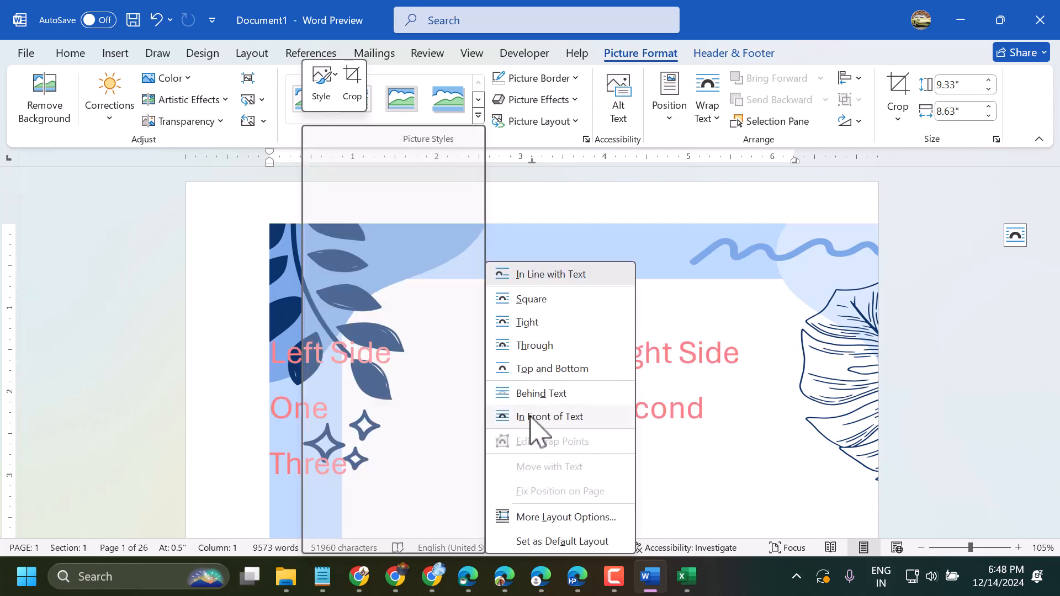
{"action": "left_click_drag", "start_coordinate": [350, 272], "coordinate": [264, 234]}
Resize the border picture to the page width, about 9.5" high and 8.24" wide, and align it with the page's top edge.
{"action": "scroll", "coordinate": [634, 396], "scroll_direction": "down", "scroll_amount": 2}
{"action": "scroll", "coordinate": [634, 396], "scroll_direction": "down", "scroll_amount": 8}
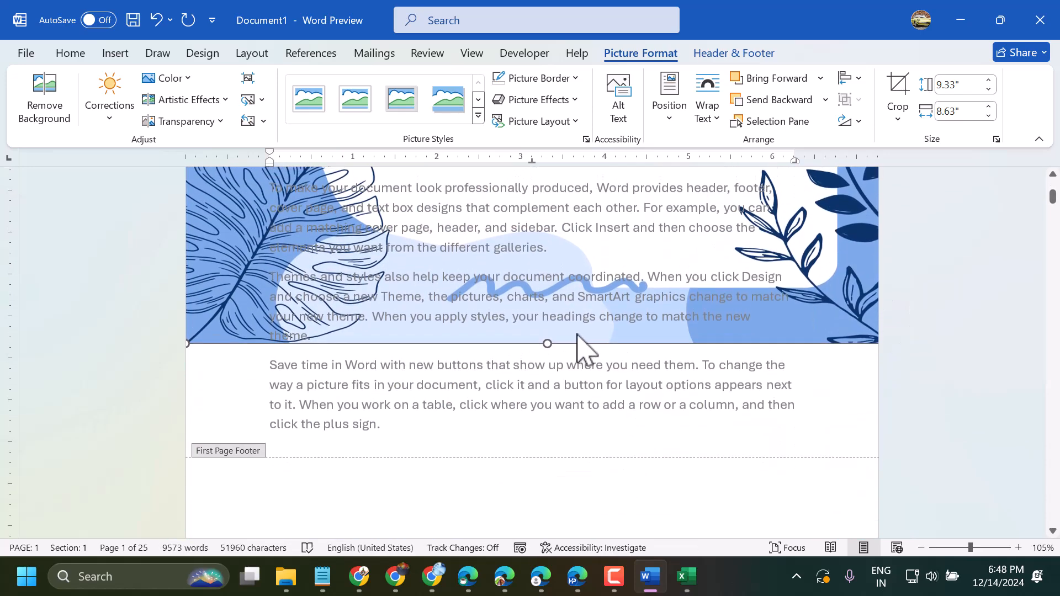
{"action": "left_click_drag", "start_coordinate": [545, 343], "coordinate": [536, 456]}
{"action": "left_click_drag", "start_coordinate": [511, 419], "coordinate": [512, 420]}
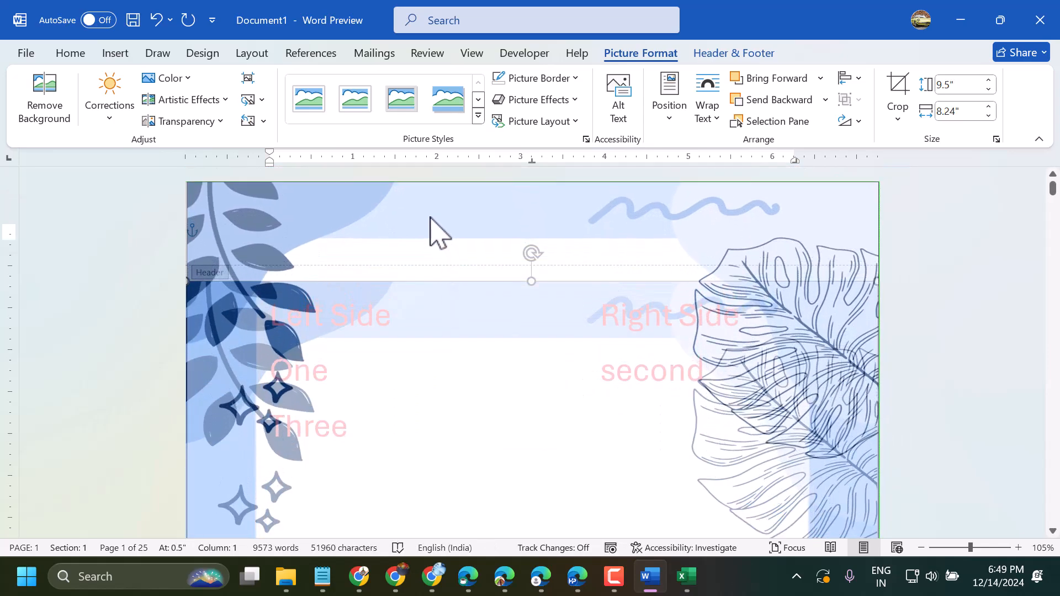
Stretch the border picture down to the page's lower edge, making it about 11.67" high.
{"action": "scroll", "coordinate": [502, 356], "scroll_direction": "down", "scroll_amount": 10}
{"action": "scroll", "coordinate": [539, 411], "scroll_direction": "down", "scroll_amount": 5}
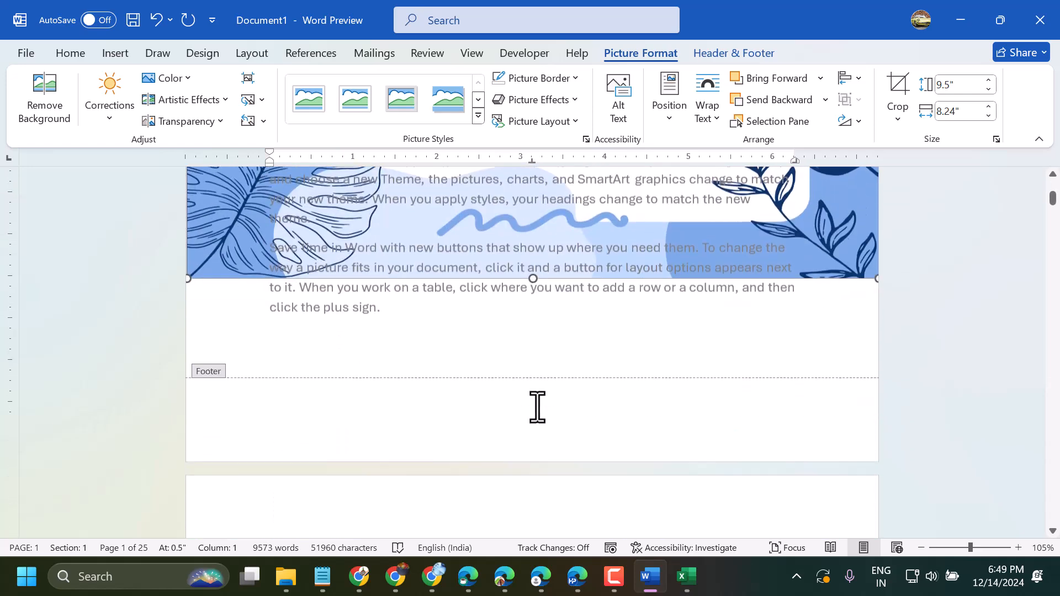
{"action": "left_click_drag", "start_coordinate": [532, 237], "coordinate": [547, 419]}
{"action": "scroll", "coordinate": [554, 399], "scroll_direction": "up", "scroll_amount": 15}
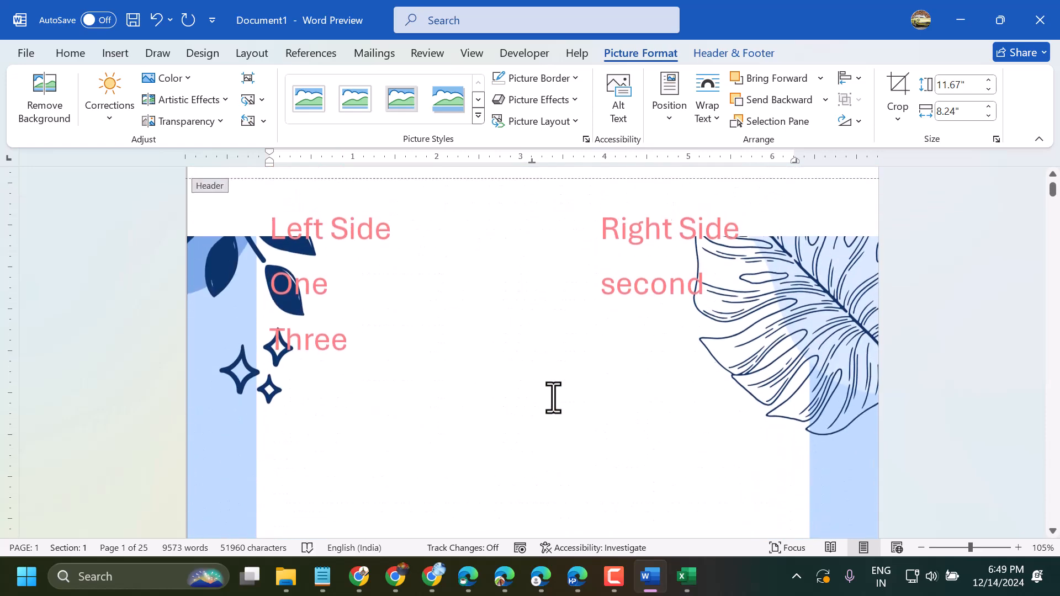
{"action": "scroll", "coordinate": [554, 399], "scroll_direction": "down", "scroll_amount": 10}
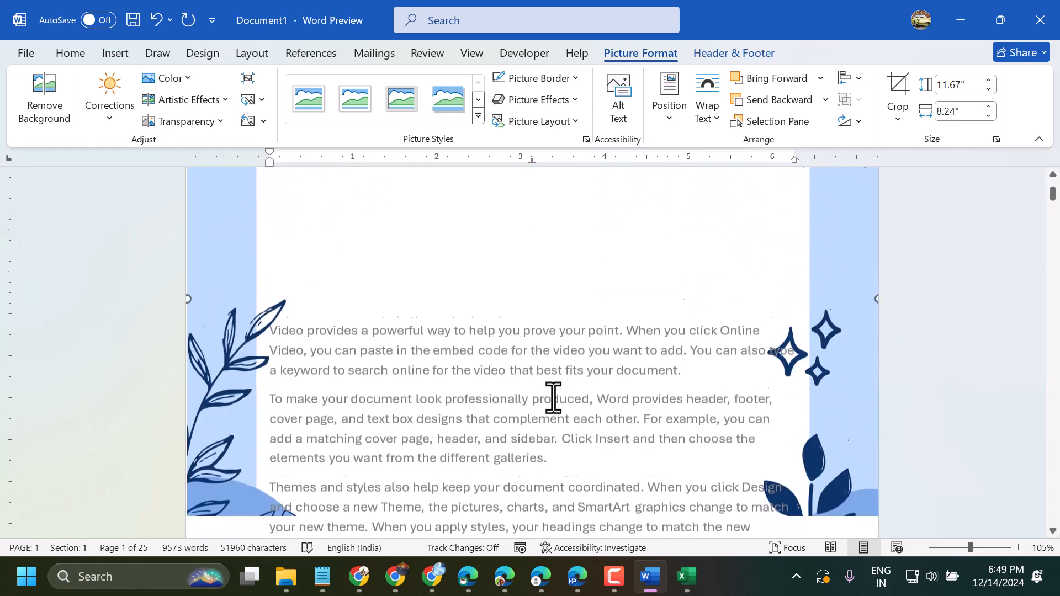
{"action": "scroll", "coordinate": [554, 399], "scroll_direction": "up", "scroll_amount": 10}
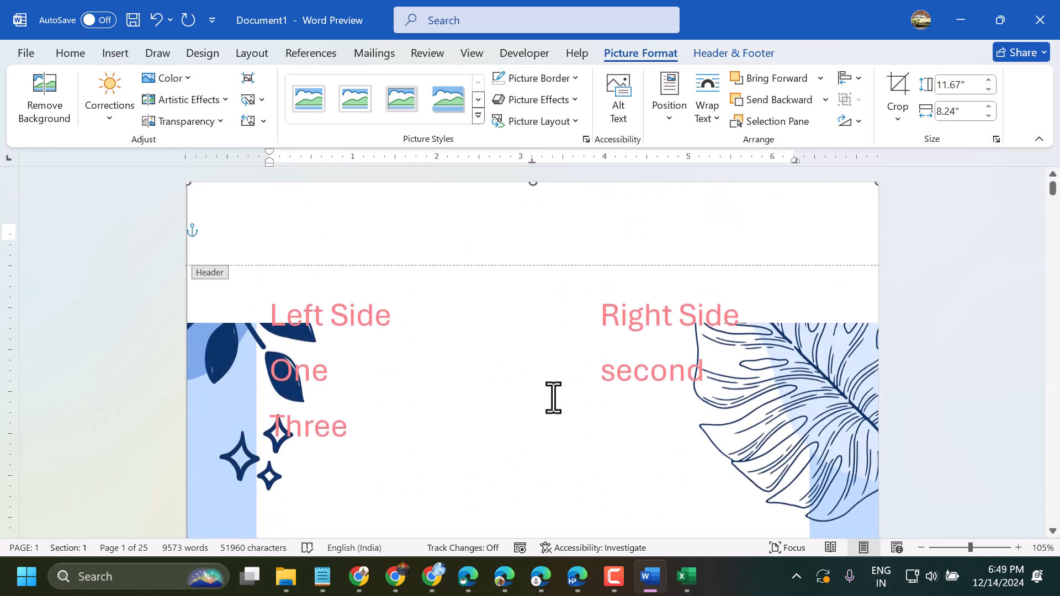
{"action": "scroll", "coordinate": [553, 398], "scroll_direction": "down", "scroll_amount": 12}
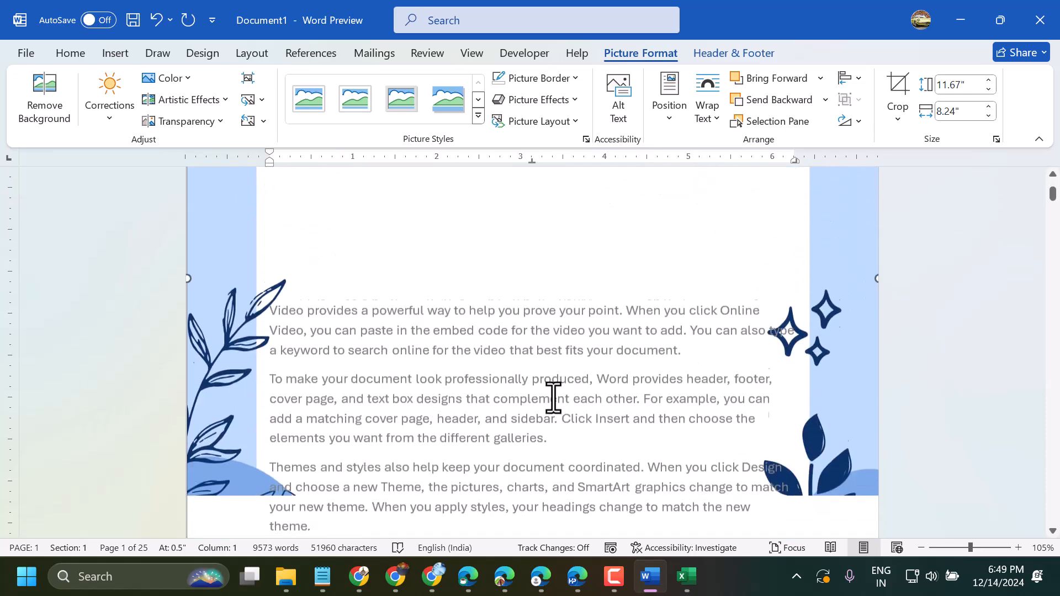
{"action": "scroll", "coordinate": [553, 399], "scroll_direction": "down", "scroll_amount": 4}
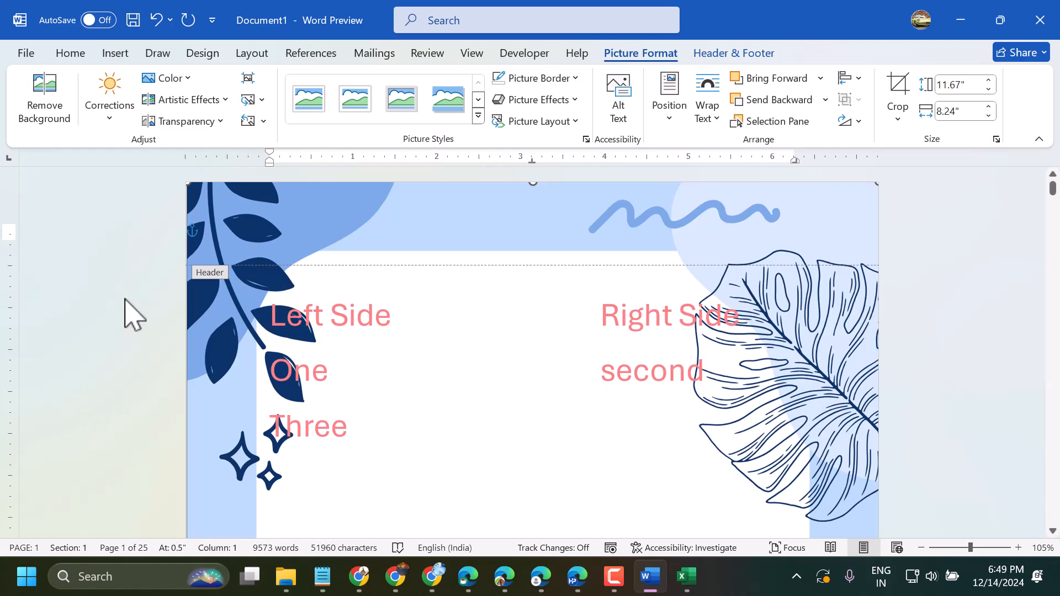
Leave header editing and check the border picture on the following pages of the document.
{"action": "left_click", "coordinate": [133, 315]}
{"action": "scroll", "coordinate": [541, 377], "scroll_direction": "down", "scroll_amount": 10}
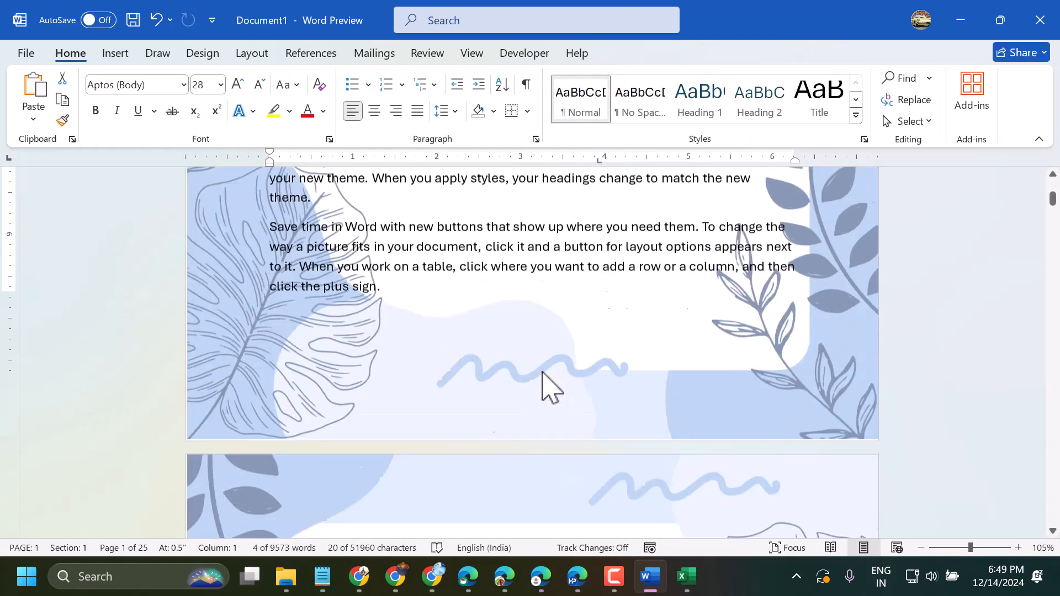
{"action": "scroll", "coordinate": [541, 371], "scroll_direction": "down", "scroll_amount": 10}
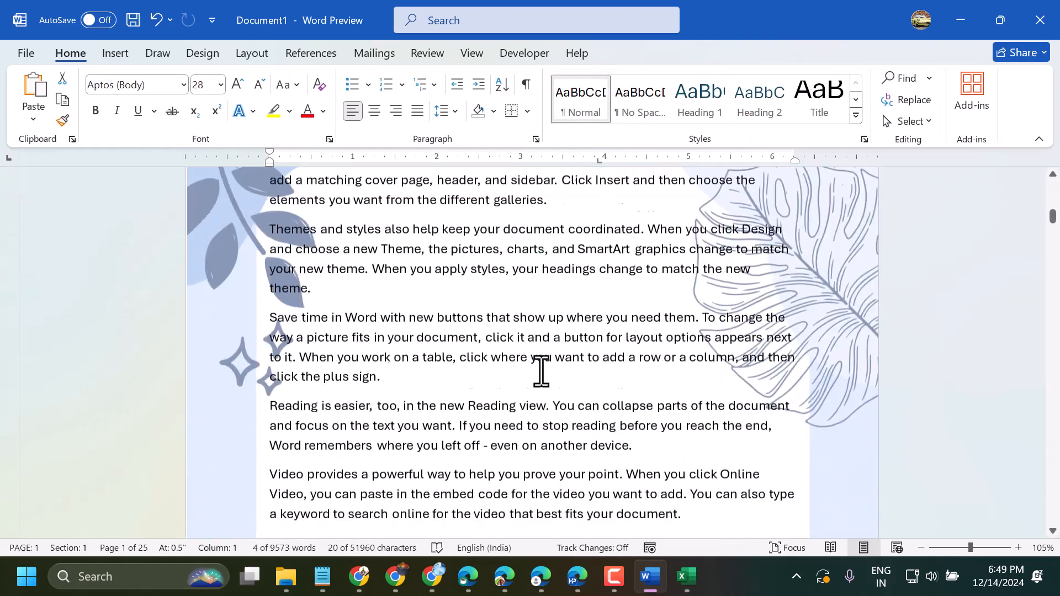
{"action": "scroll", "coordinate": [542, 370], "scroll_direction": "down", "scroll_amount": 10}
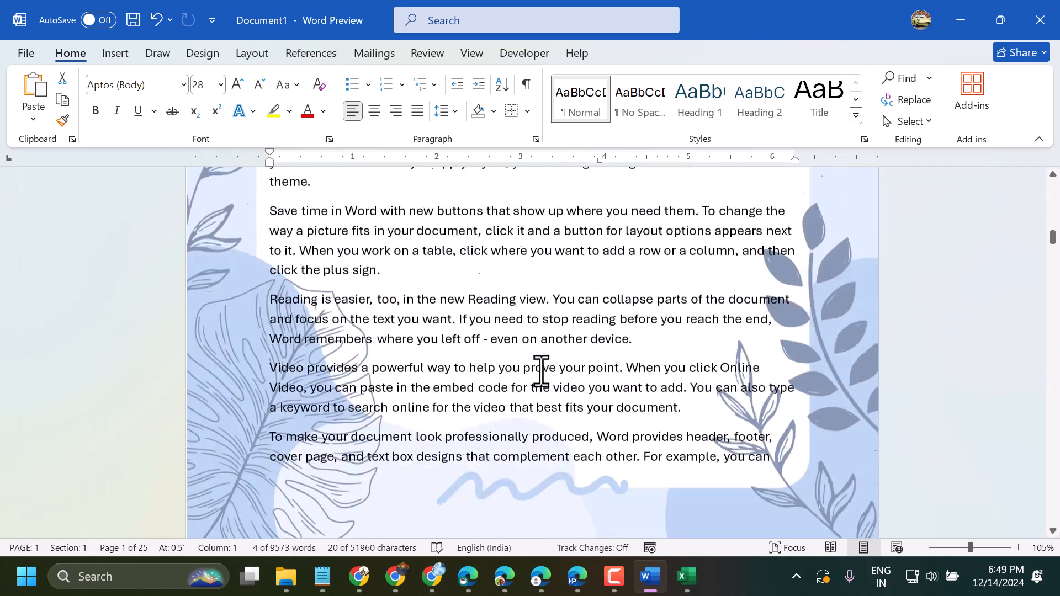
{"action": "scroll", "coordinate": [541, 371], "scroll_direction": "down", "scroll_amount": 10}
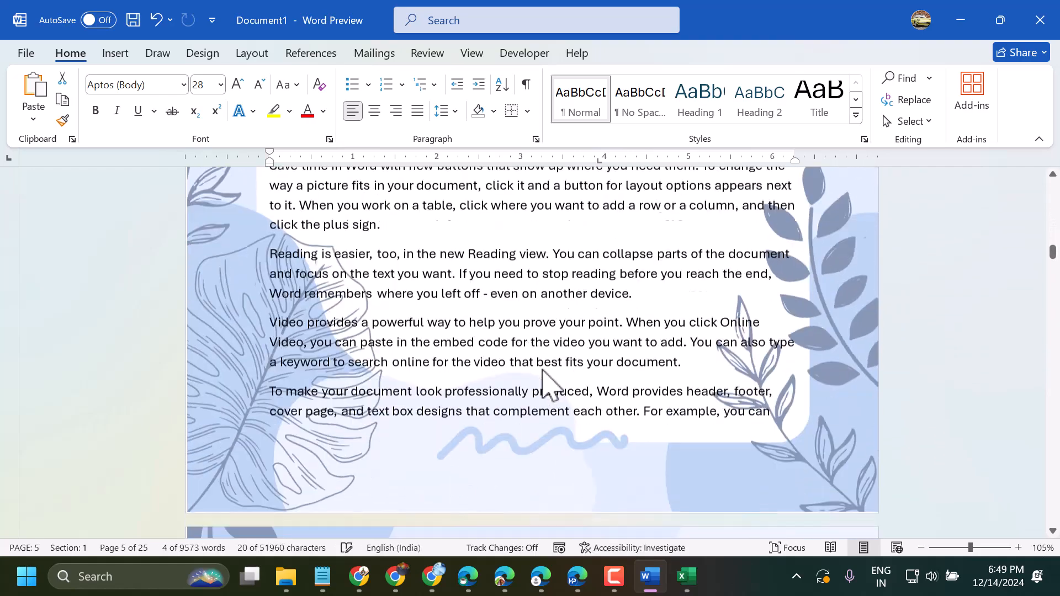
Open the page 5 header for editing and paste the line "How to create your own custom border in Word" into it.
{"action": "scroll", "coordinate": [543, 370], "scroll_direction": "up", "scroll_amount": 10}
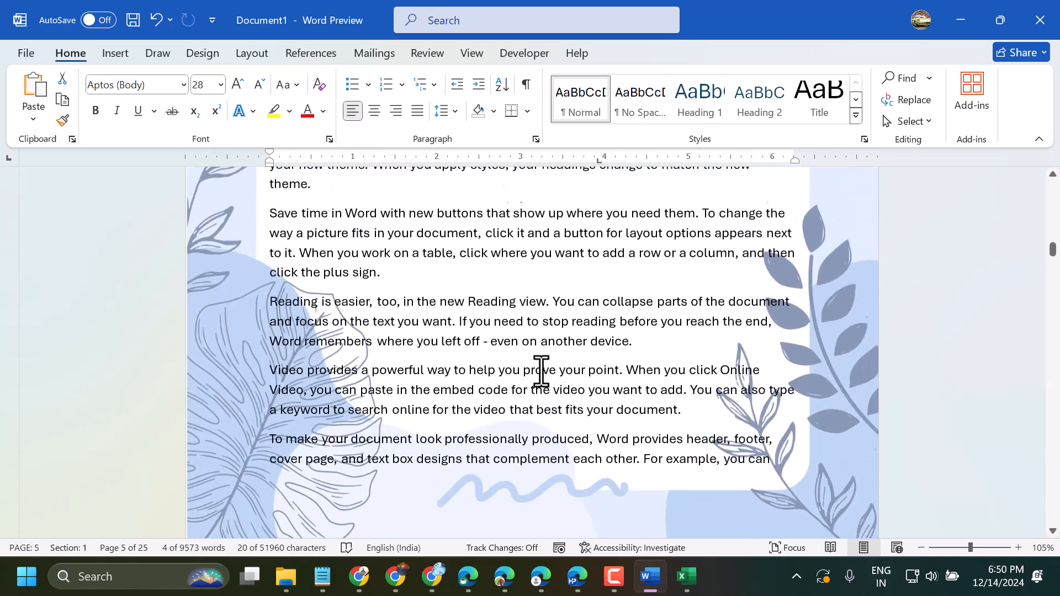
{"action": "scroll", "coordinate": [544, 385], "scroll_direction": "up", "scroll_amount": 1}
{"action": "scroll", "coordinate": [542, 376], "scroll_direction": "down", "scroll_amount": 3}
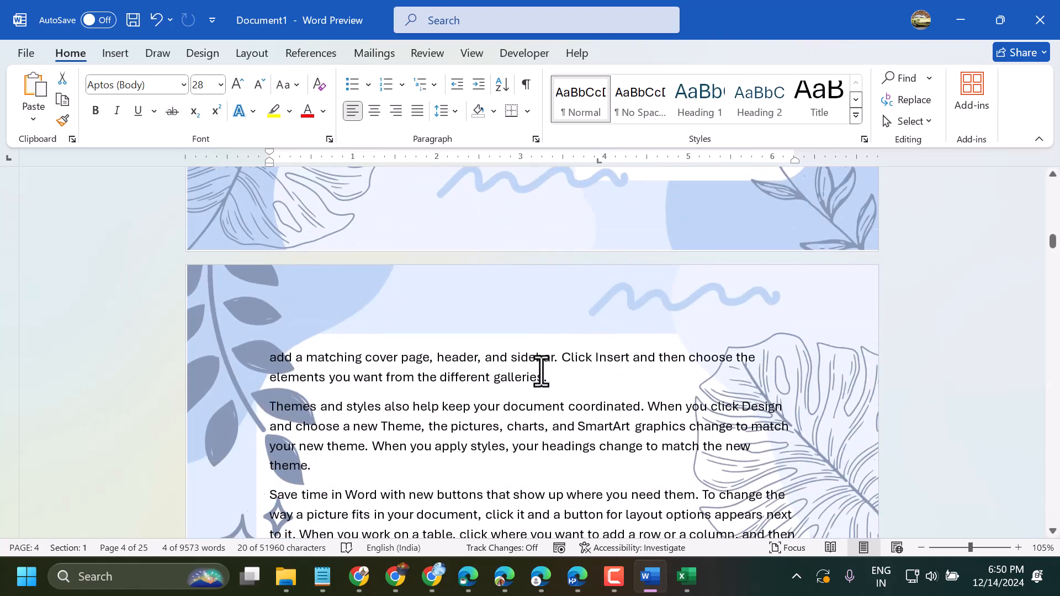
{"action": "scroll", "coordinate": [541, 371], "scroll_direction": "up", "scroll_amount": 2}
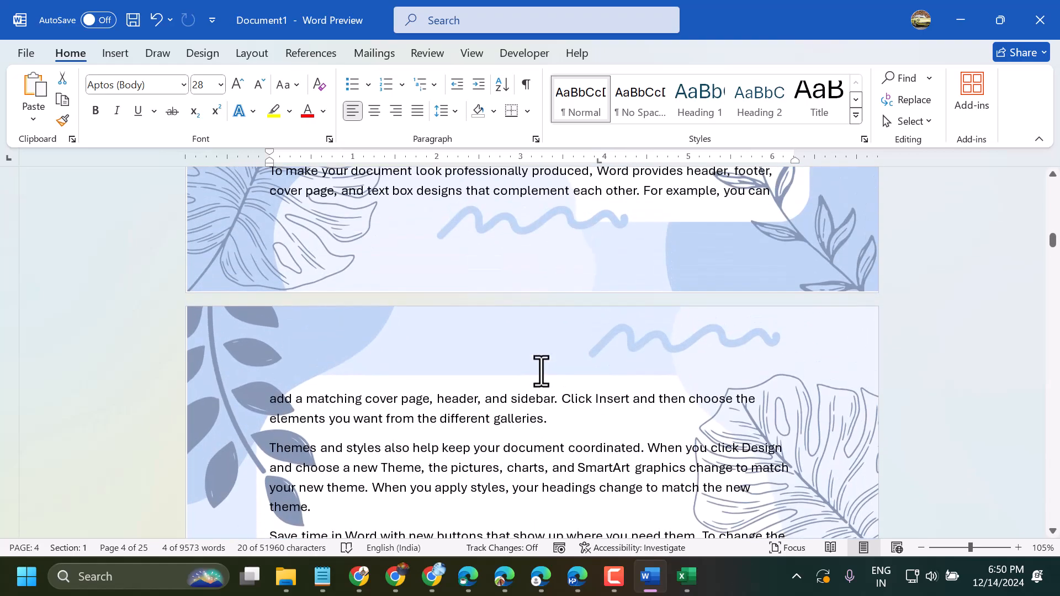
{"action": "double_click", "coordinate": [414, 360]}
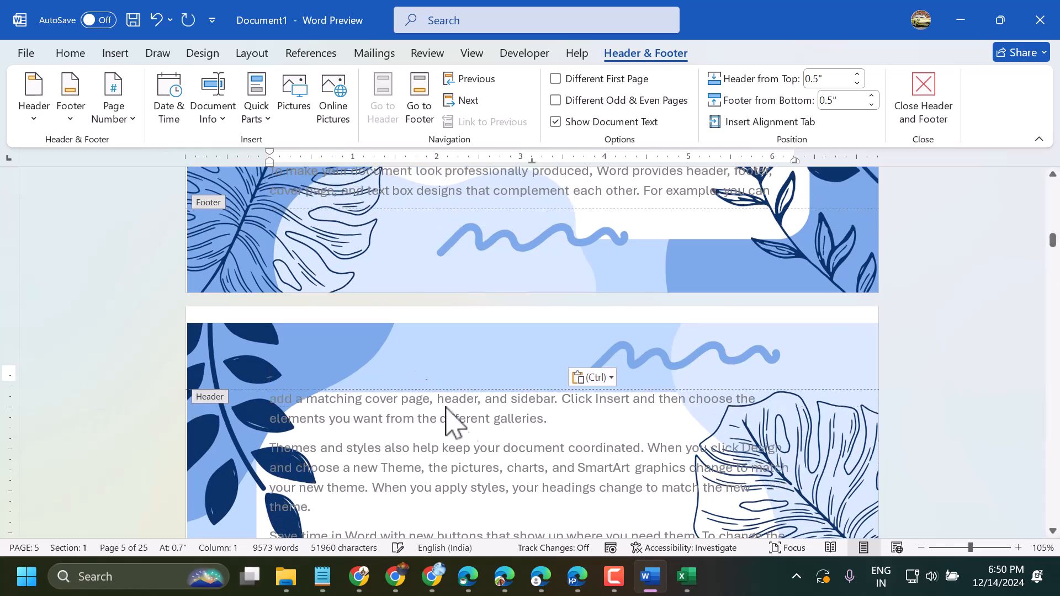
Select the border picture in the header, leave header editing, and inspect the border on the next page.
{"action": "scroll", "coordinate": [431, 389], "scroll_direction": "down", "scroll_amount": 8}
{"action": "left_click", "coordinate": [442, 332]}
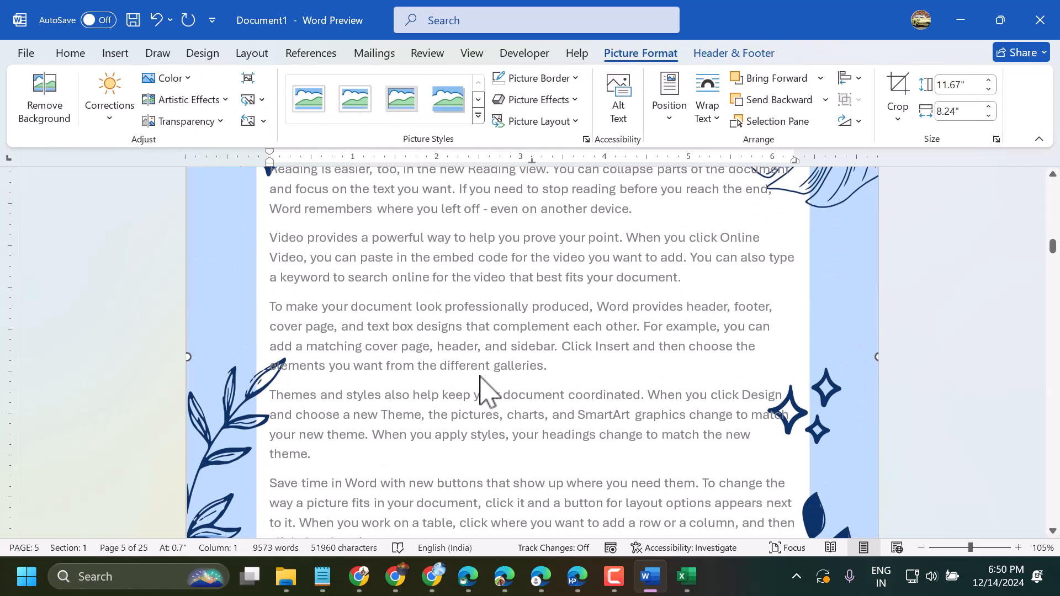
{"action": "scroll", "coordinate": [480, 387], "scroll_direction": "down", "scroll_amount": 8}
{"action": "double_click", "coordinate": [558, 484]}
{"action": "scroll", "coordinate": [480, 429], "scroll_direction": "down", "scroll_amount": 1}
{"action": "scroll", "coordinate": [481, 428], "scroll_direction": "up", "scroll_amount": 4}
{"action": "scroll", "coordinate": [480, 425], "scroll_direction": "down", "scroll_amount": 4}
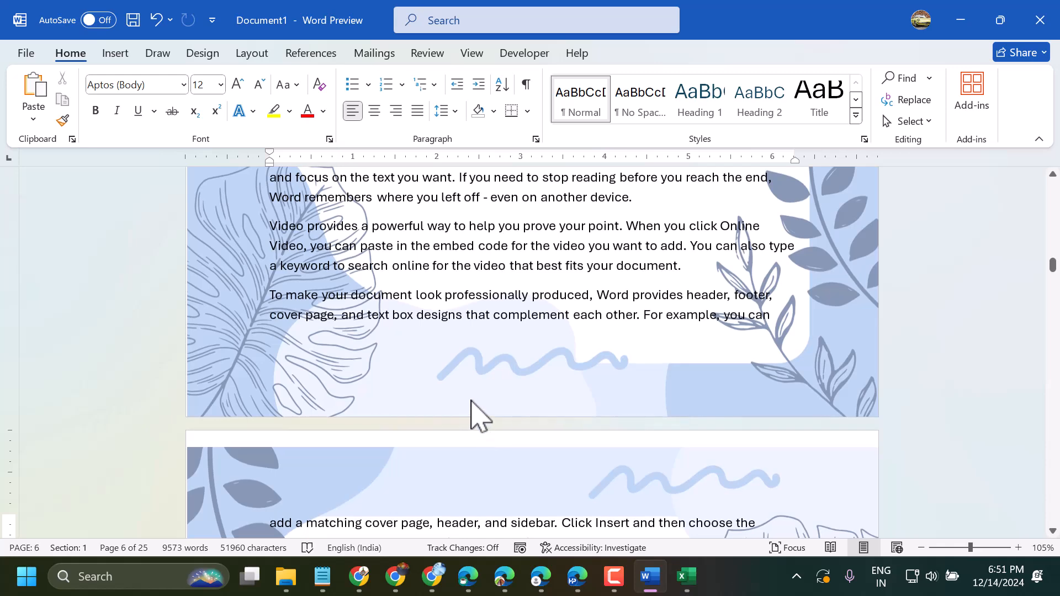
Reopen the header, delete the border picture, and paste "How to create your own custom border in Word" into it two more times.
{"action": "double_click", "coordinate": [472, 402]}
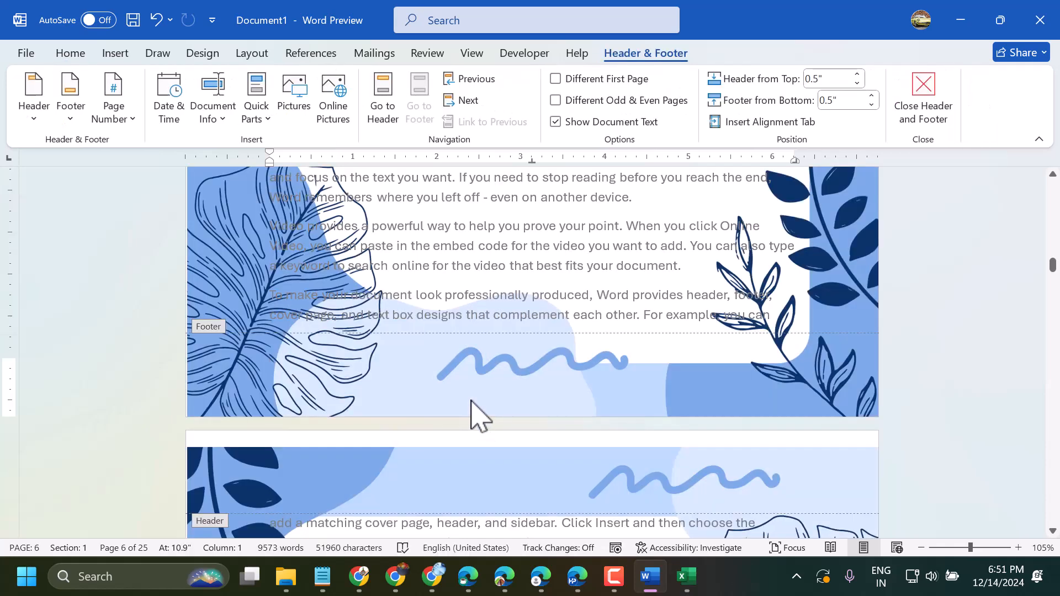
{"action": "left_click", "coordinate": [473, 402]}
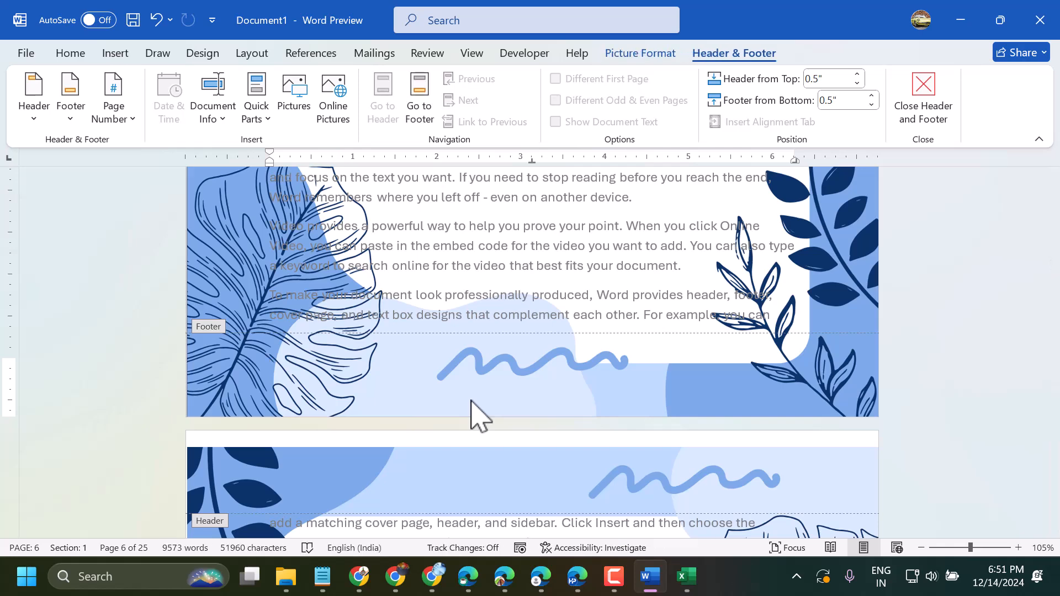
{"action": "key", "text": "Delete"}
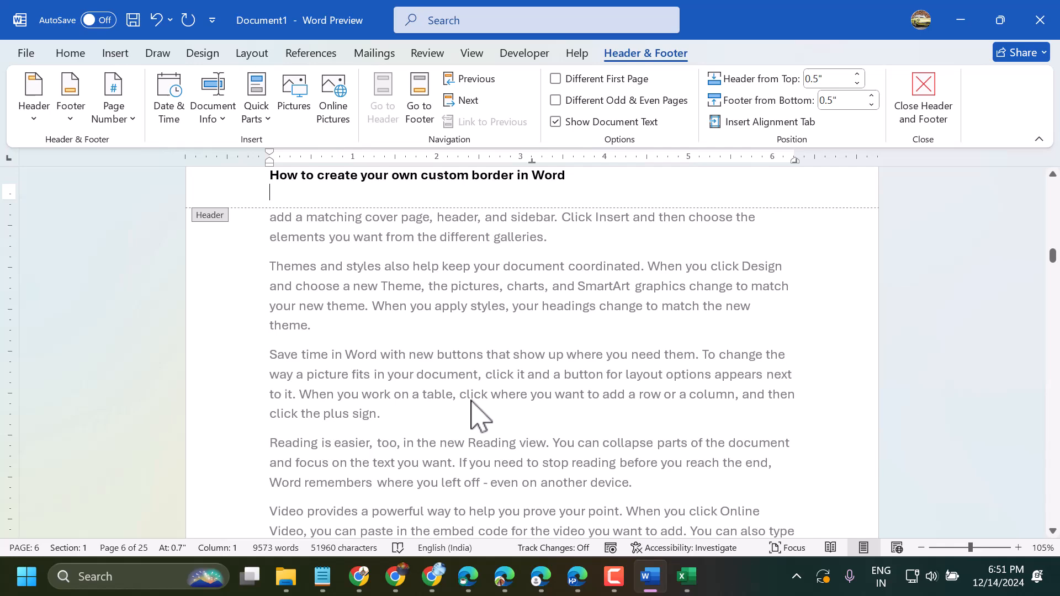
{"action": "type", "text": "How to create your own custom border in Word"}
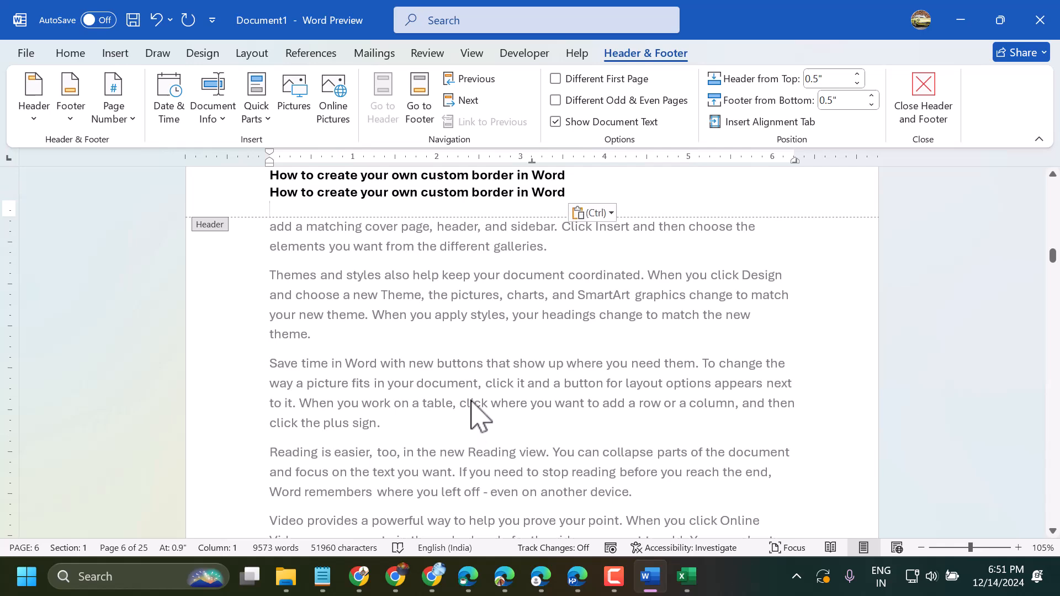
{"action": "type", "text": "How to create your own custom border in Word"}
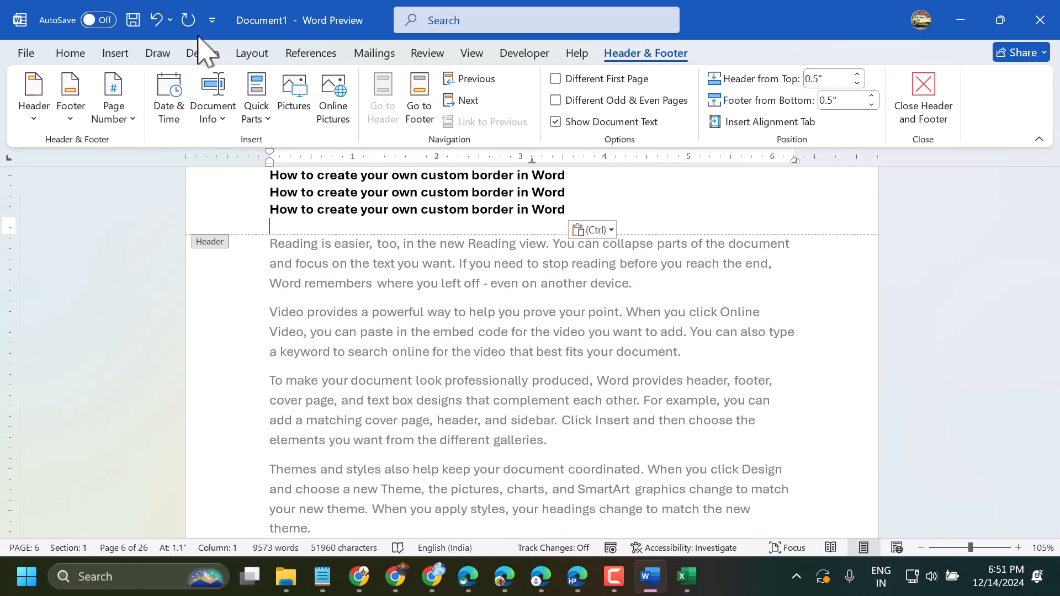
Undo the last two header text pastes and the deletion of the border picture.
{"action": "left_click", "coordinate": [155, 20]}
{"action": "left_click", "coordinate": [156, 20]}
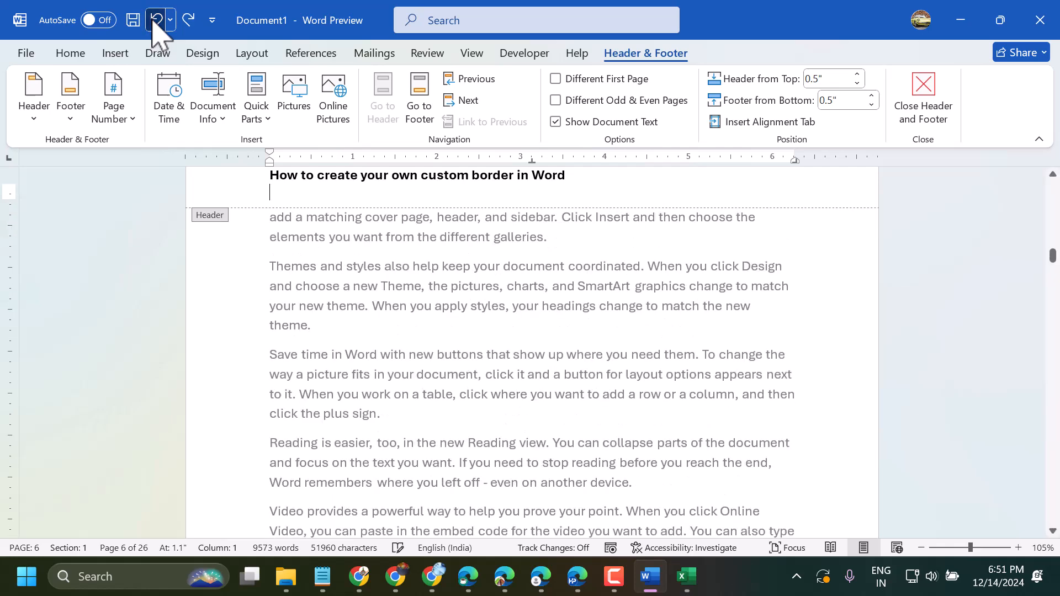
{"action": "left_click", "coordinate": [156, 20]}
{"action": "scroll", "coordinate": [242, 335], "scroll_direction": "down", "scroll_amount": 3}
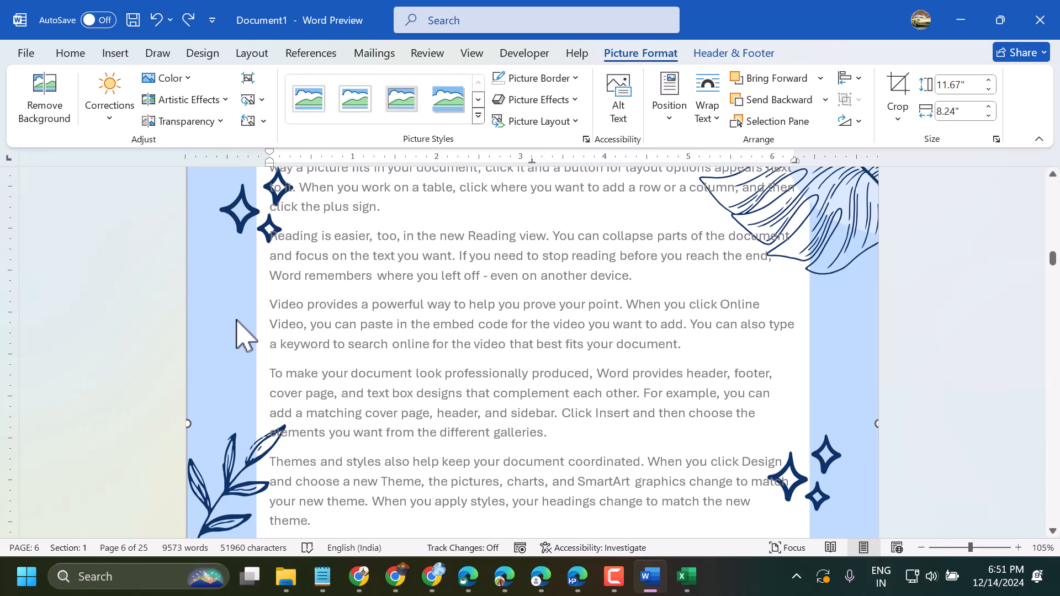
Shift the border picture slightly down the page within the header.
{"action": "key", "text": "ctrl+v"}
{"action": "left_click_drag", "start_coordinate": [236, 334], "coordinate": [224, 335]}
{"action": "scroll", "coordinate": [508, 412], "scroll_direction": "down", "scroll_amount": 6}
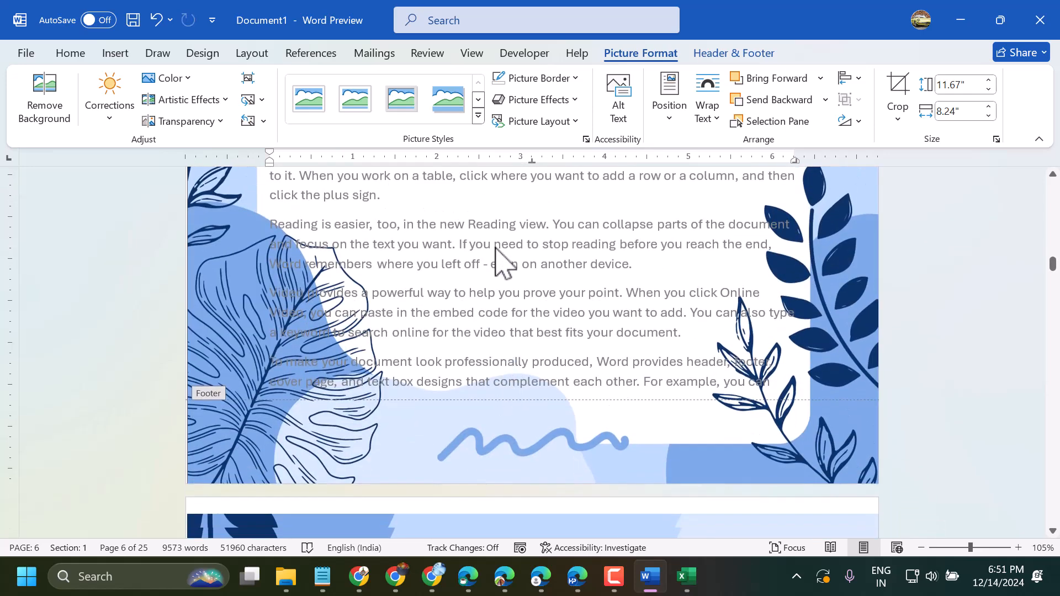
{"action": "scroll", "coordinate": [504, 264], "scroll_direction": "down", "scroll_amount": 8}
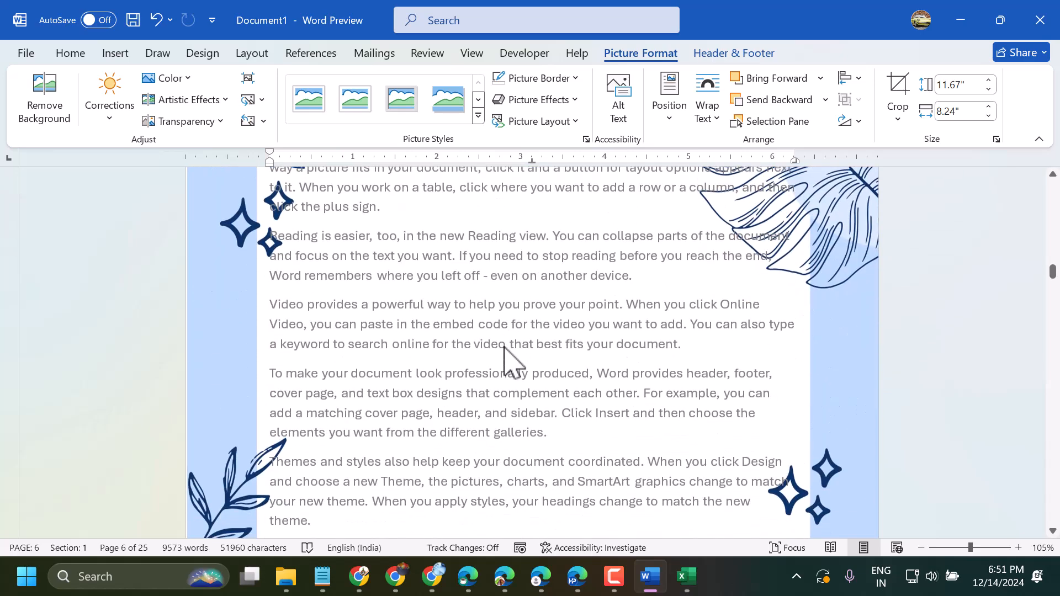
Close header editing and examine the border where pages 6 and 7 meet.
{"action": "left_click", "coordinate": [1021, 319]}
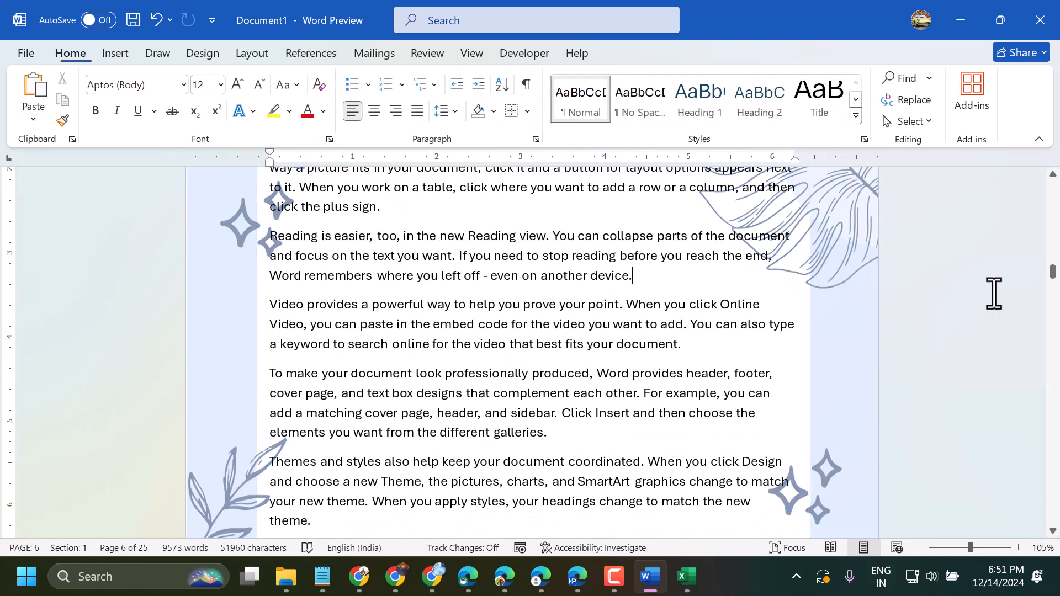
{"action": "scroll", "coordinate": [547, 433], "scroll_direction": "down", "scroll_amount": 5}
{"action": "scroll", "coordinate": [548, 431], "scroll_direction": "down", "scroll_amount": 3}
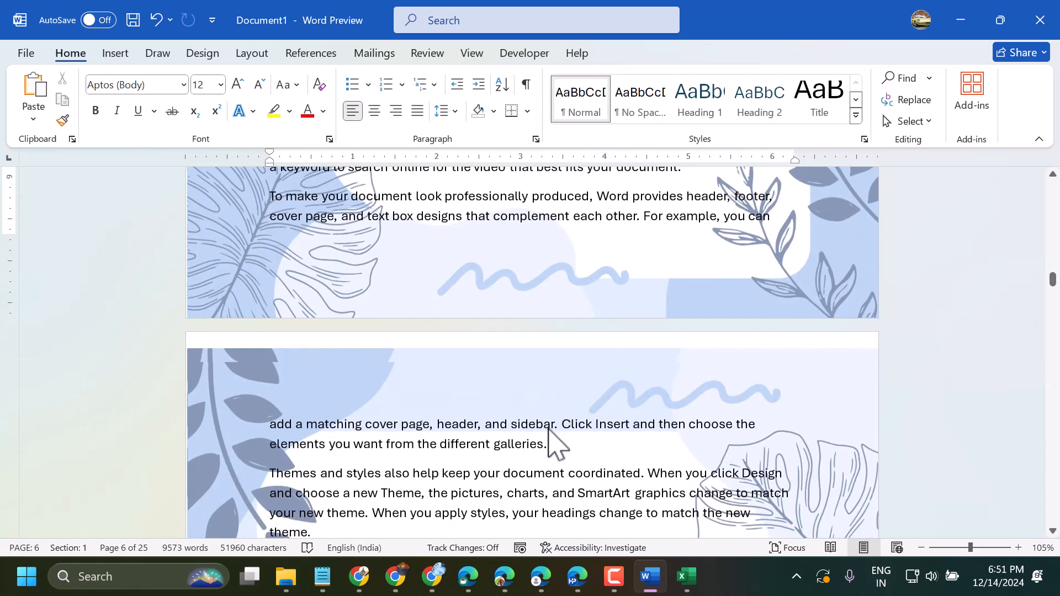
{"action": "scroll", "coordinate": [547, 430], "scroll_direction": "down", "scroll_amount": 4}
{"action": "scroll", "coordinate": [547, 429], "scroll_direction": "up", "scroll_amount": 3}
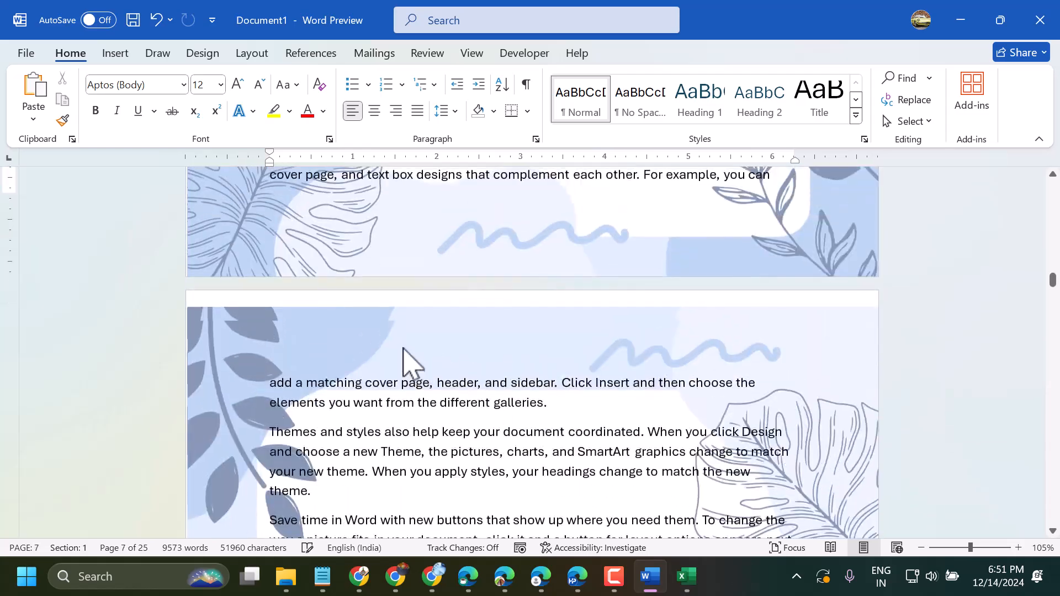